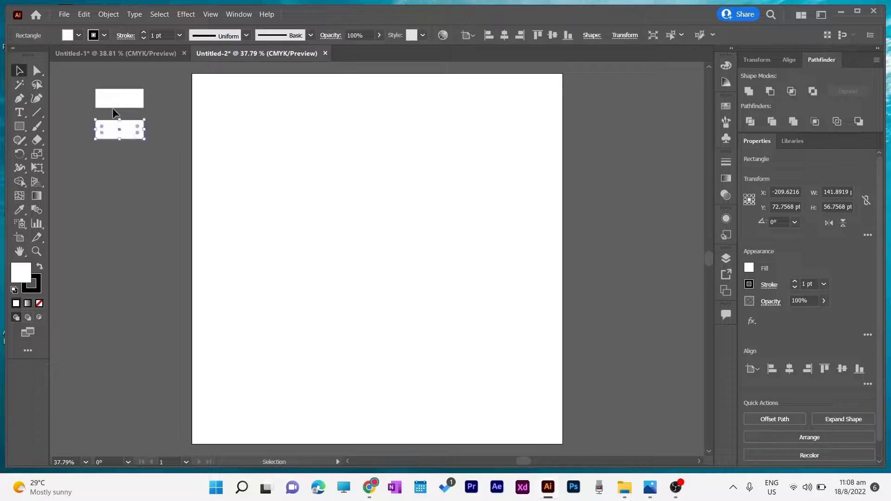
Place the portrait photo of the woman on the scooter onto the artboard and reposition it over the artboard's upper part.
left_click(65, 14)
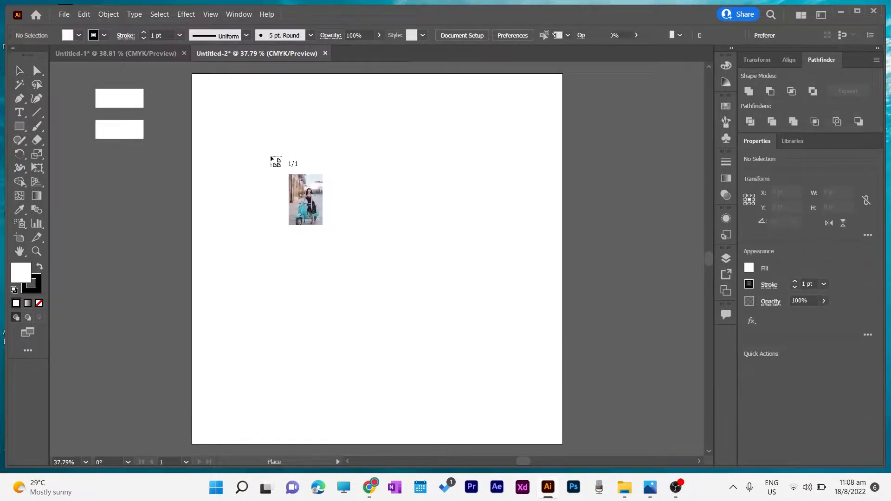
left_click(270, 158)
scroll(314, 126, "down", 5)
left_click(369, 135)
key("ctrl+0")
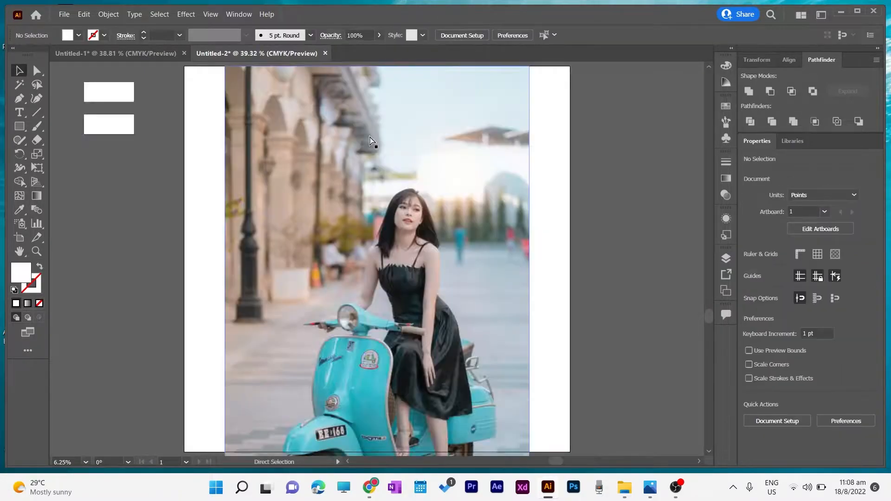
scroll(354, 151, "up", 2)
left_click_drag(357, 175, 318, 105)
Draw a circle over the photo, scale it to about 835 pt in diameter and position it over the woman and scooter.
left_click_drag(19, 126, 74, 154)
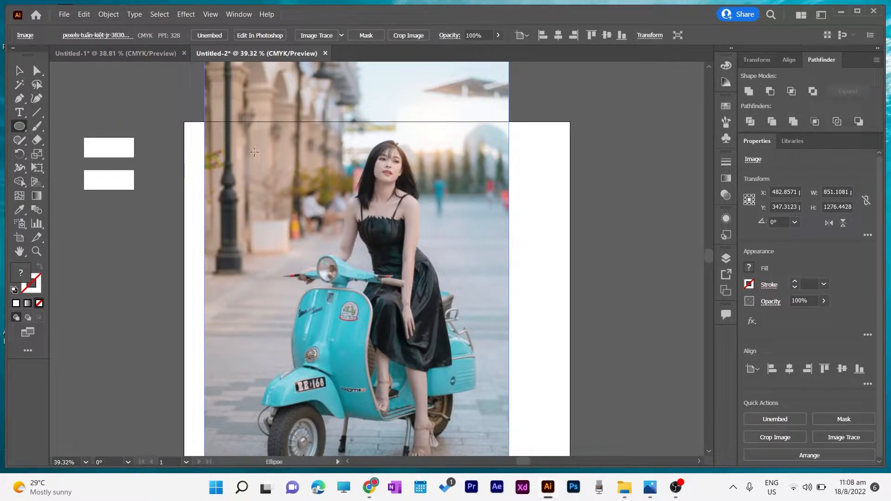
left_click_drag(219, 135, 538, 454)
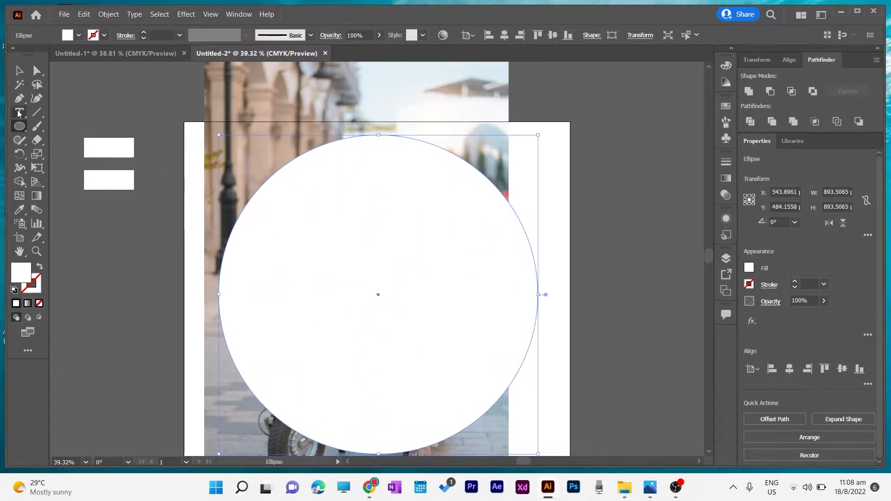
left_click(22, 73)
left_click_drag(438, 347, 416, 346)
left_click_drag(515, 135, 503, 158)
left_click_drag(370, 248, 384, 222)
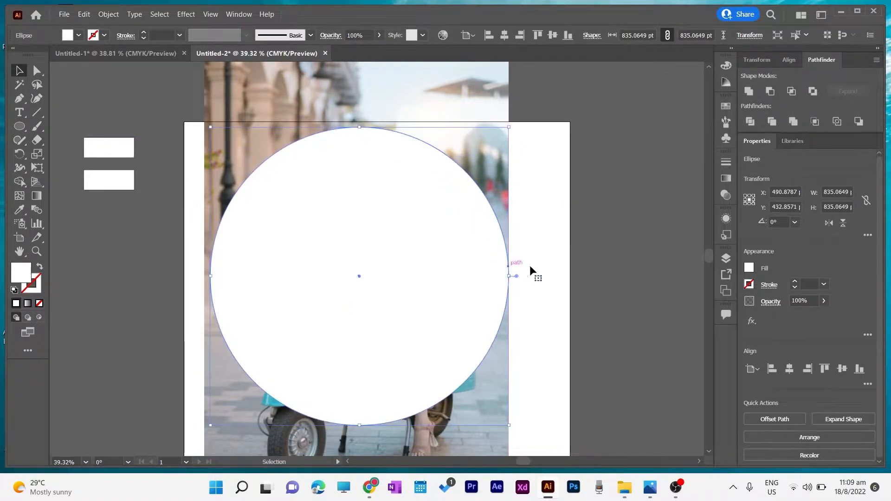
Make a clipping mask from the circle and the photo.
scroll(586, 243, "down", 2)
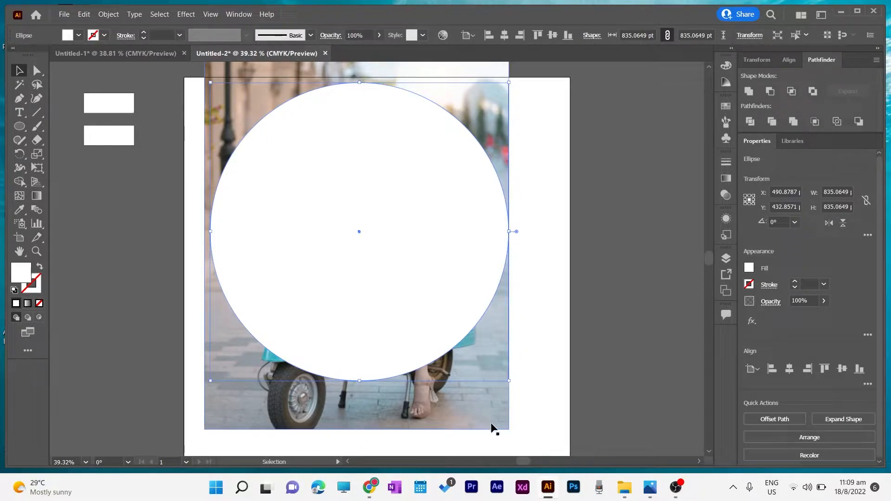
left_click(489, 415, "shift")
right_click(405, 354)
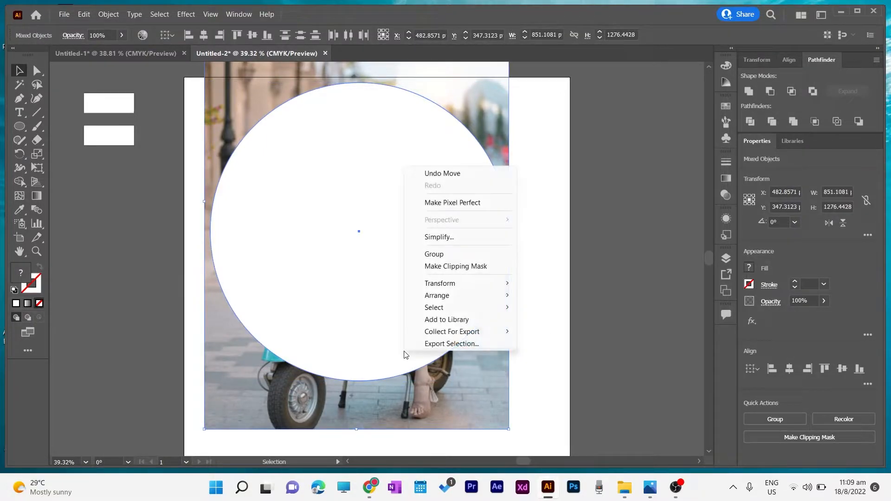
left_click(445, 266)
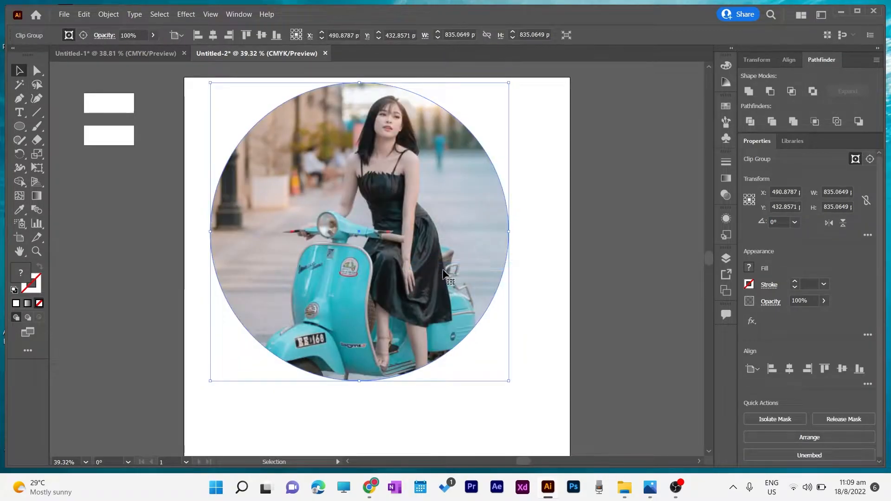
Scale the circular photo down to about 500 pt wide and move it off the artboard, below the colour swatch rectangles.
left_click(608, 320)
left_click_drag(388, 274, 364, 316)
left_click_drag(483, 125, 374, 247)
left_click_drag(282, 325, 277, 267)
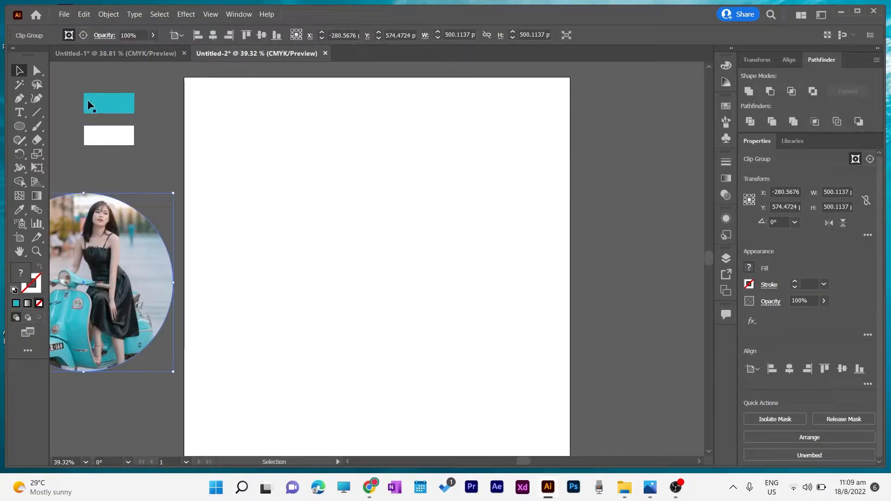
Draw a teal 1080 × 1080 pt rectangle that covers the whole artboard as the background.
left_click(21, 129)
left_click(70, 126)
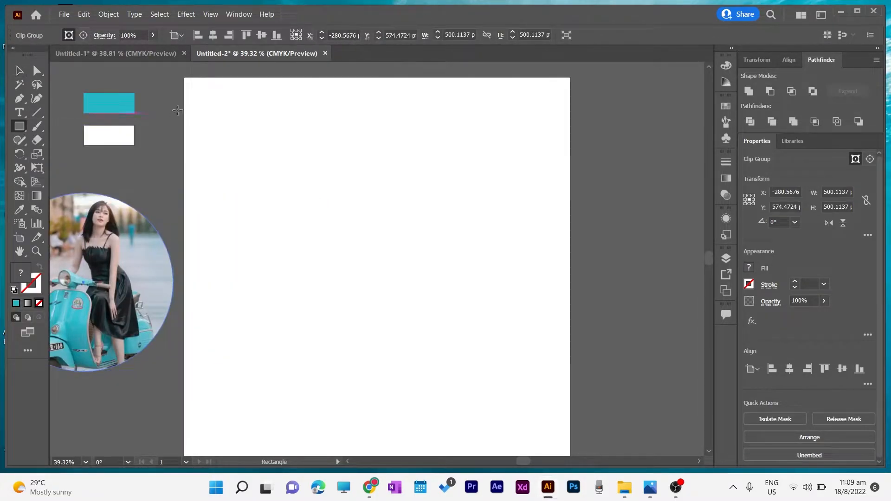
left_click_drag(185, 77, 569, 423)
left_click(20, 71)
scroll(570, 251, "up", 2)
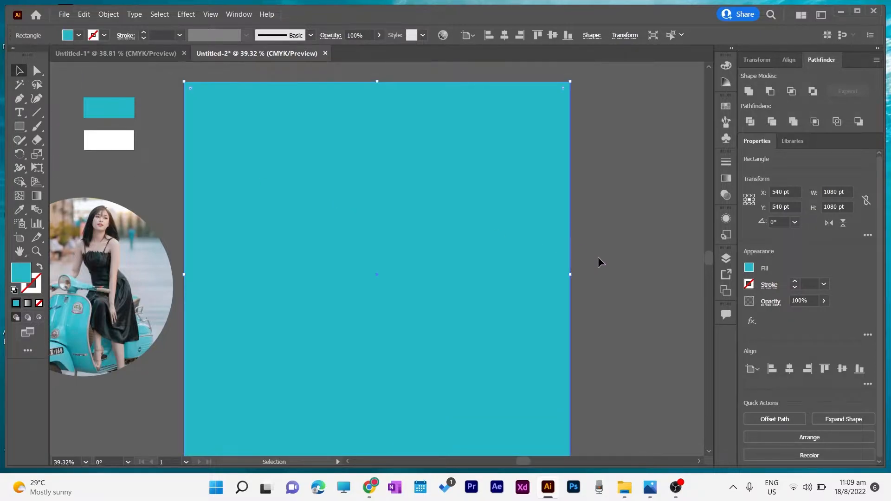
scroll(618, 253, "down", 1)
key("a")
left_click(620, 256)
scroll(617, 252, "down", 1)
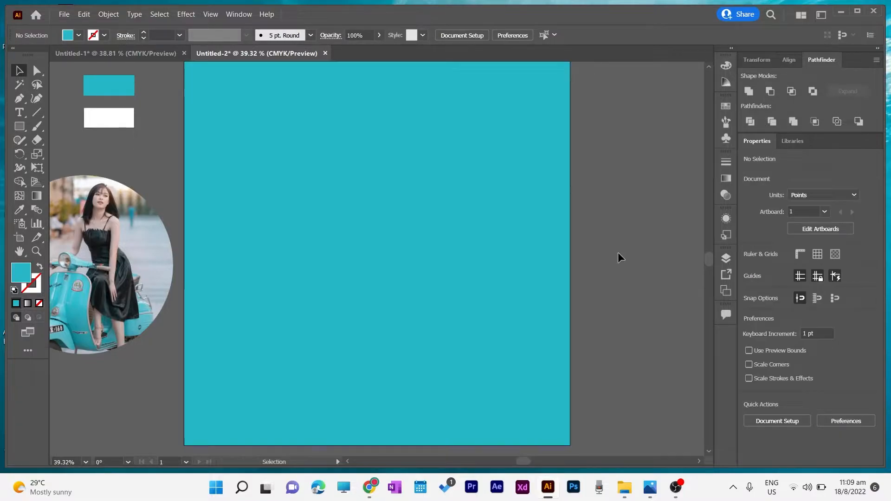
Bring the circular photo to the front and move it onto the background so that it overlaps the artboard's left edge.
mouse_move(158, 222)
left_mouse_down()
mouse_move(222, 210)
mouse_move(169, 209)
left_mouse_up()
right_click(169, 208)
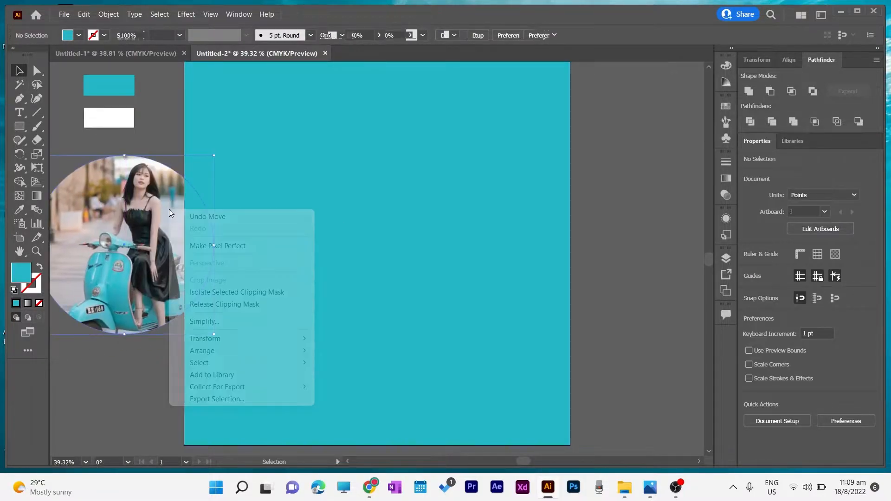
mouse_move(203, 350)
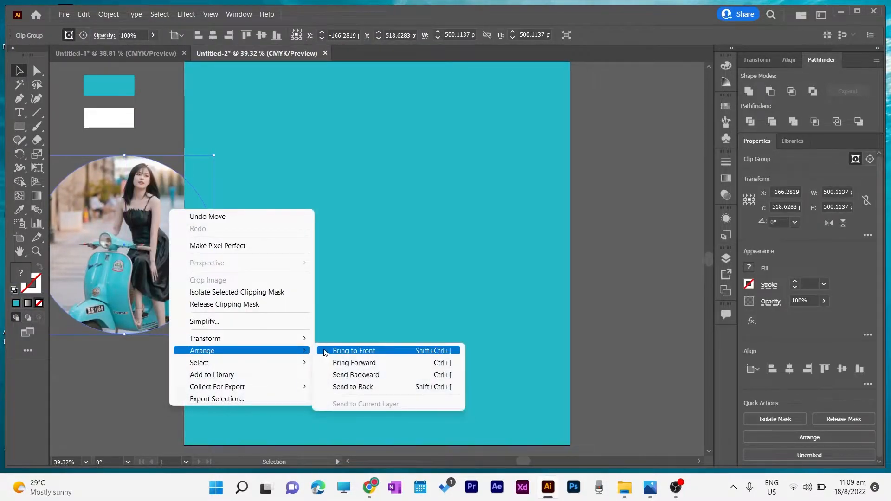
left_click(371, 350)
left_click_drag(118, 246, 225, 233)
left_click(104, 230)
Draw a circle about 582 pt in diameter over the circular photo.
left_click_drag(14, 132, 70, 151)
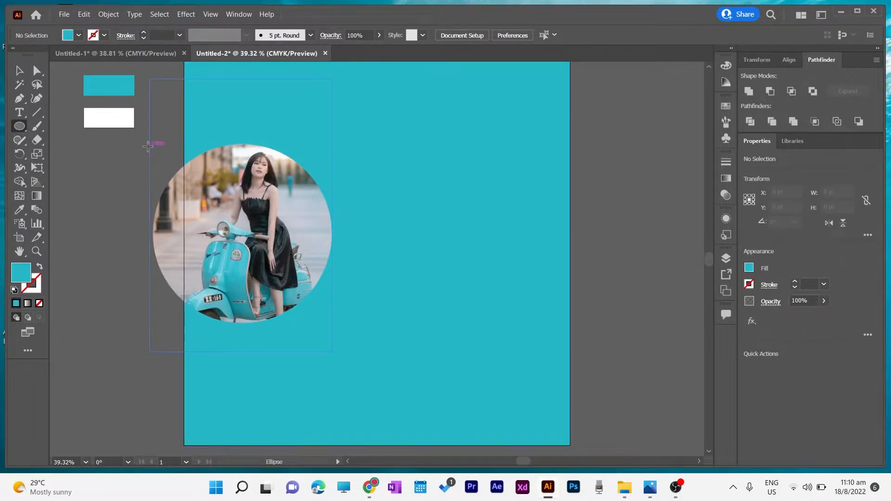
left_click_drag(147, 146, 357, 330)
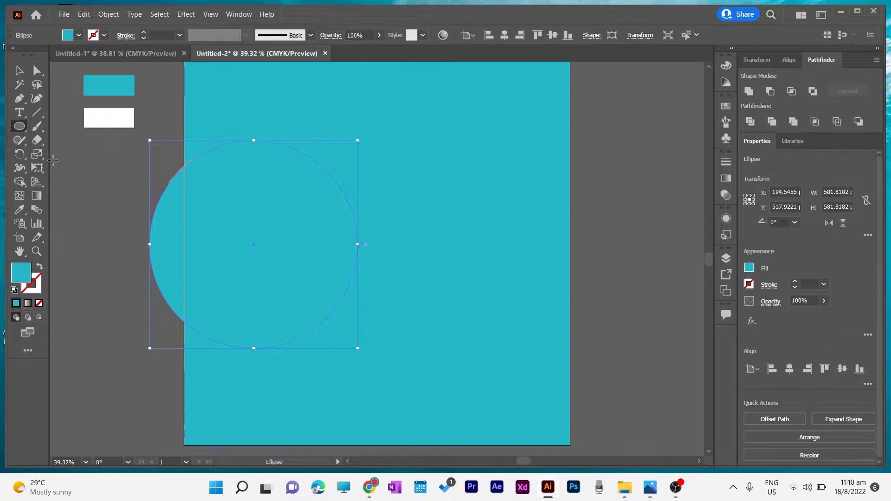
left_click(19, 71)
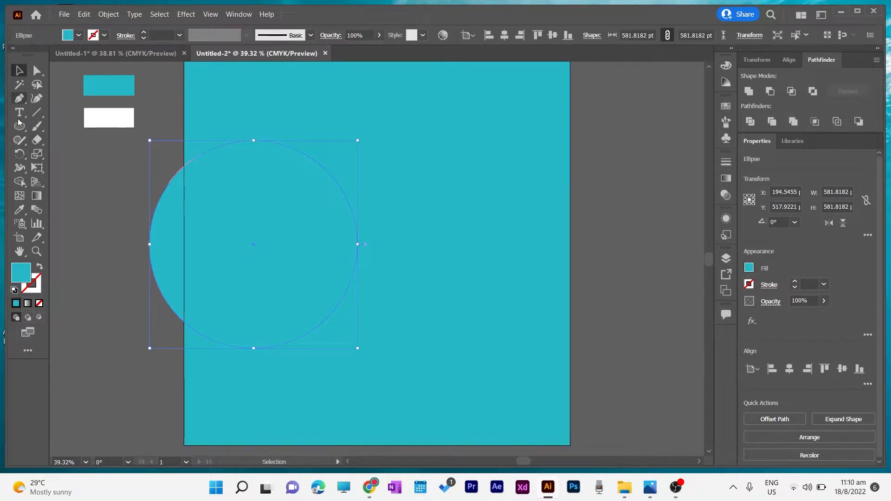
Give the new circle a white (ffffff) stroke and no fill.
double_click(27, 273)
left_click_drag(306, 153, 286, 136)
left_click(411, 184)
left_click_drag(411, 184, 293, 147)
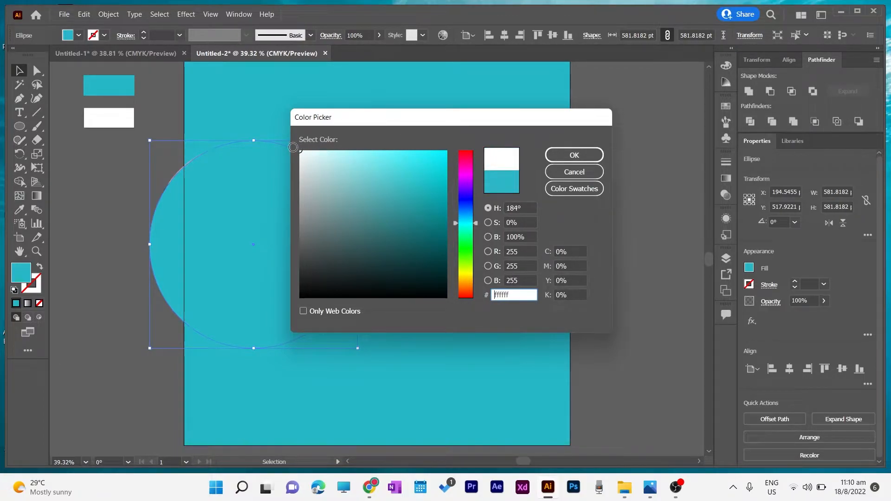
left_click(571, 155)
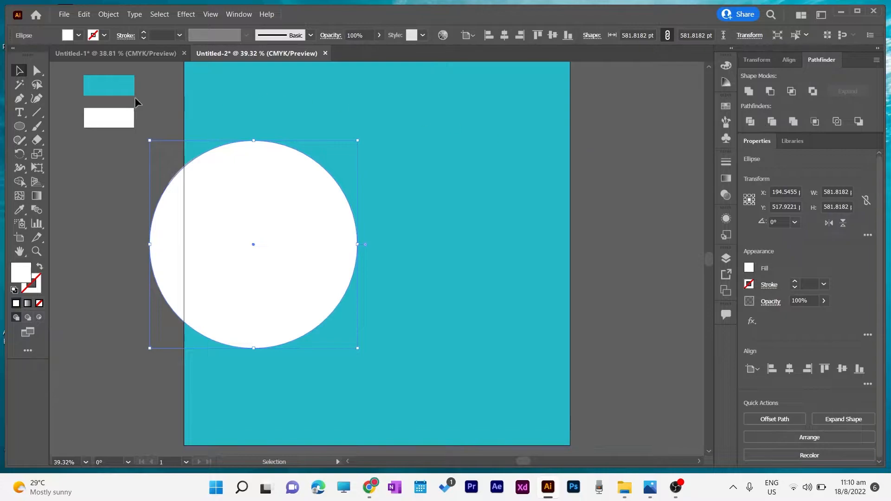
left_click(40, 268)
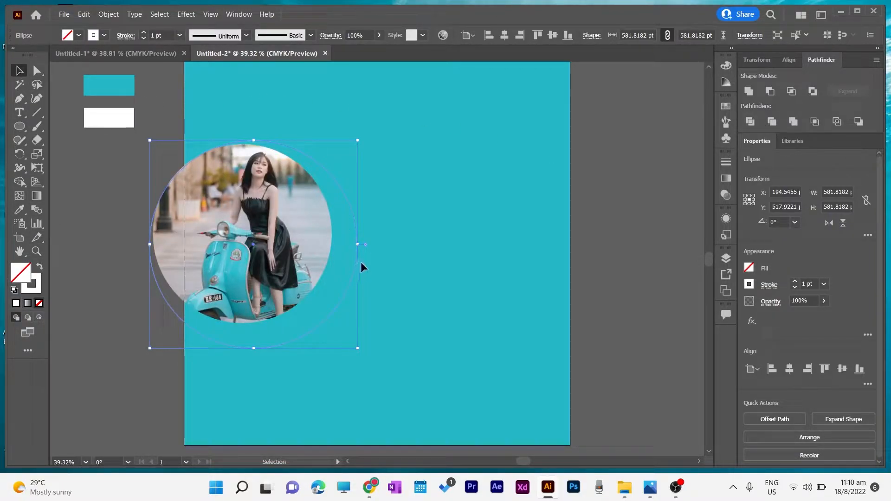
Centre the white circle outline around the photo and set its stroke weight to 19 pt.
left_click_drag(253, 249, 241, 236)
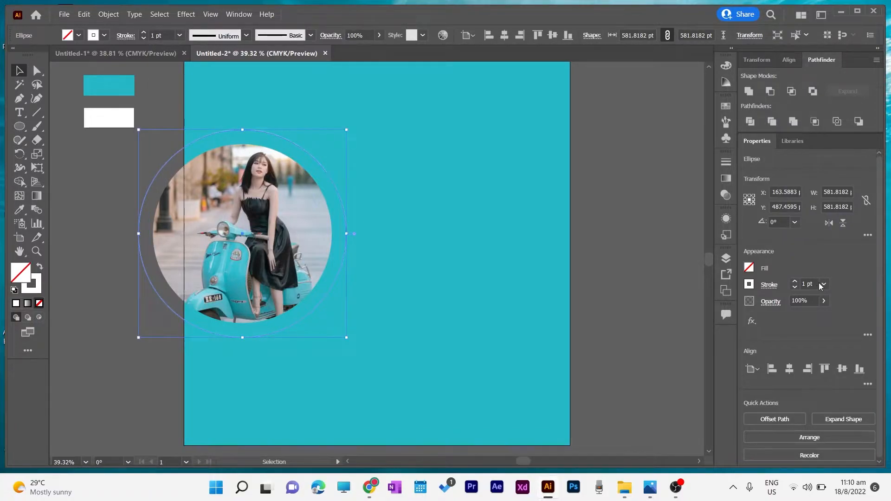
scroll(802, 285, "up", 19)
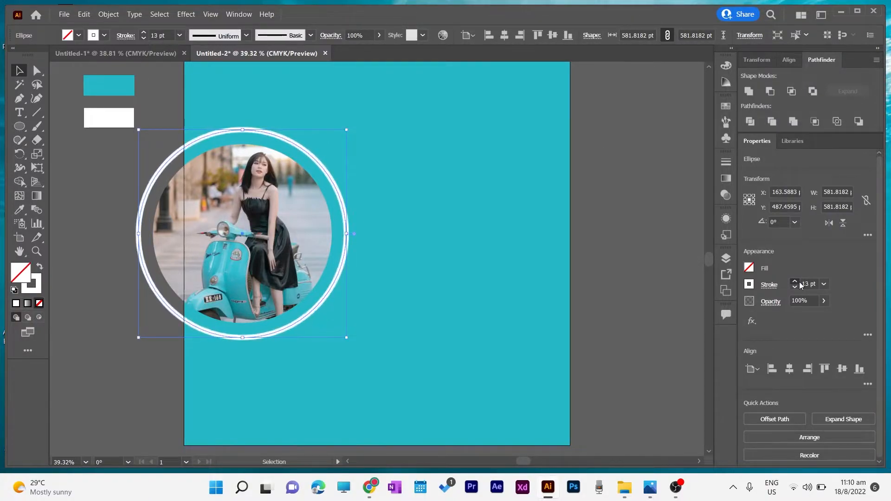
left_click(794, 288)
left_click(795, 287)
left_click(795, 287)
left_click(795, 288)
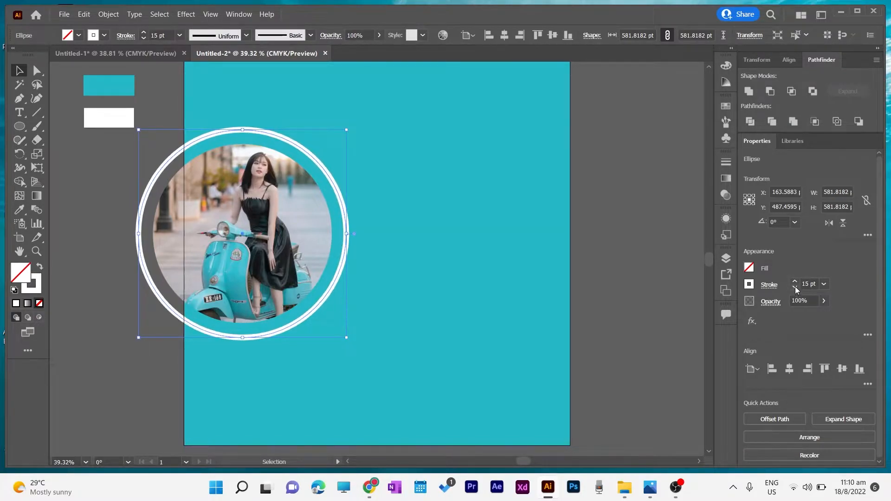
scroll(795, 283, "up", 4)
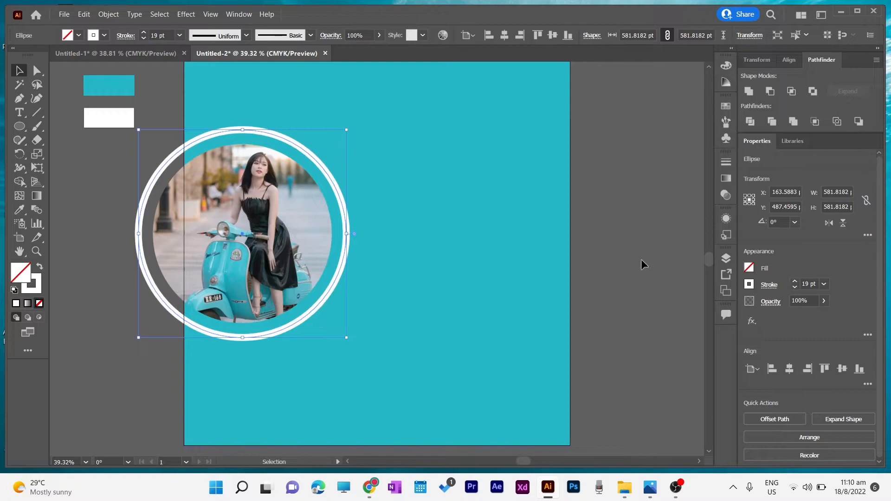
left_click(620, 243)
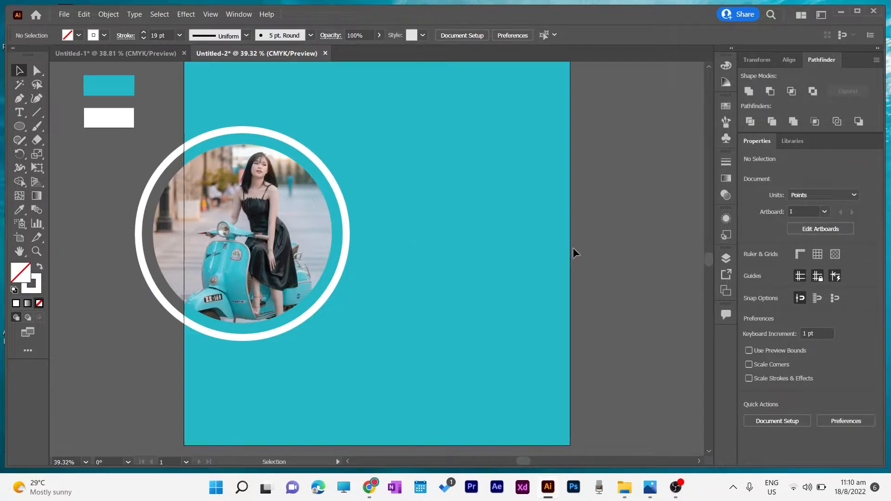
Add a text line reading "Fashion Syle" on the background above the circular photo.
scroll(594, 260, "up", 2)
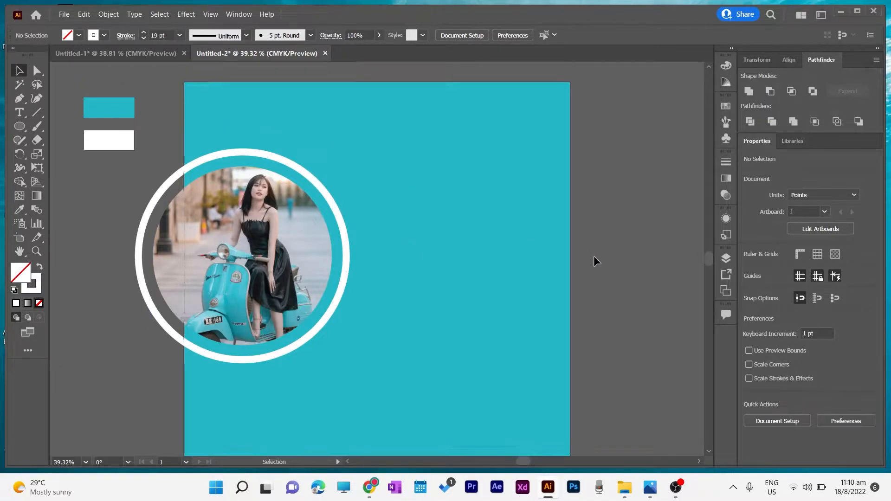
scroll(594, 260, "down", 1)
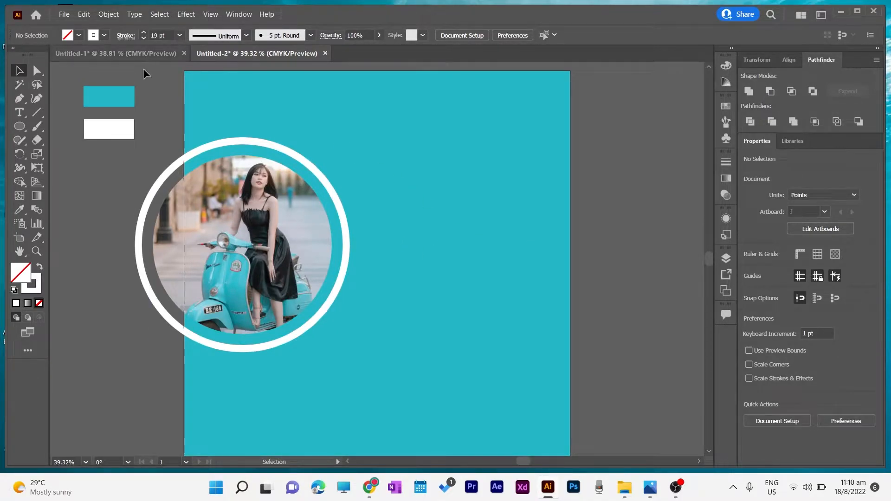
left_click(24, 110)
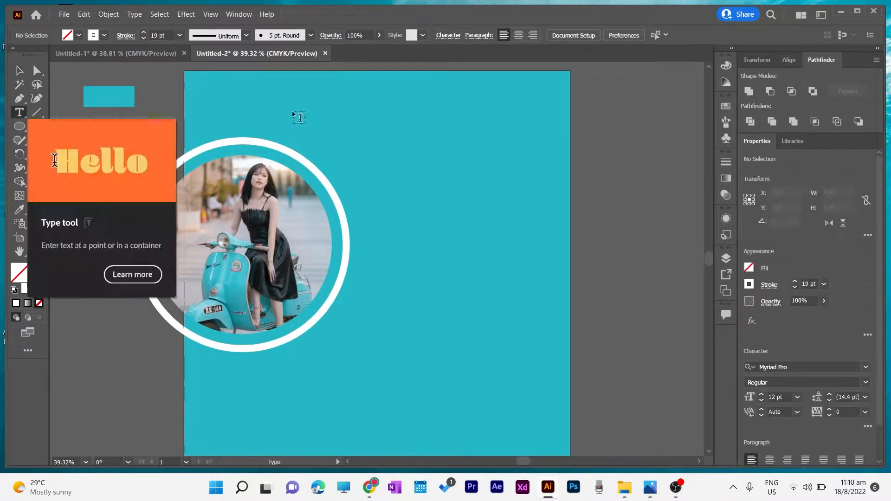
left_click(256, 93)
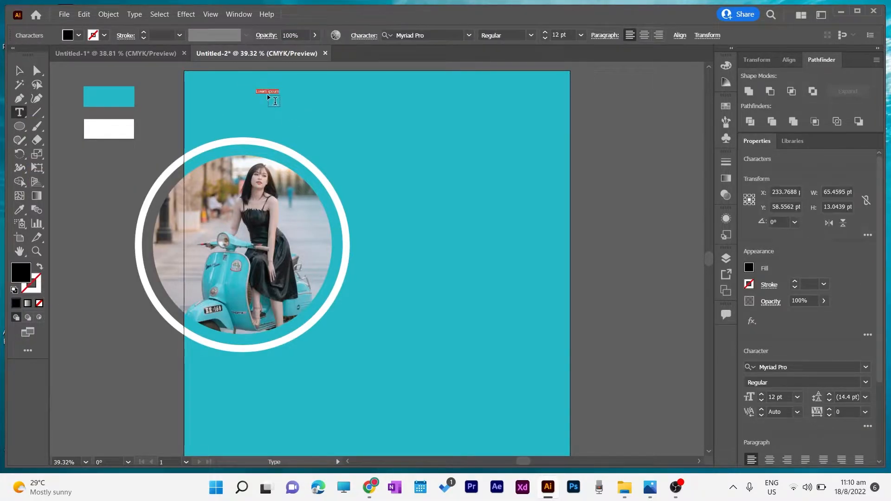
key("BackSpace")
left_click(22, 70)
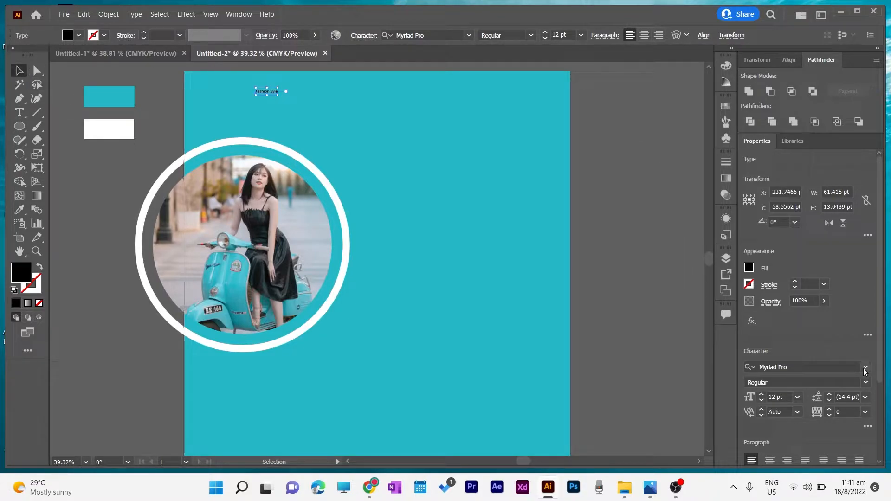
Set the "Fashion Syle" text to Montserrat Regular at 72 pt and move it just above the circular photo.
left_click(865, 367)
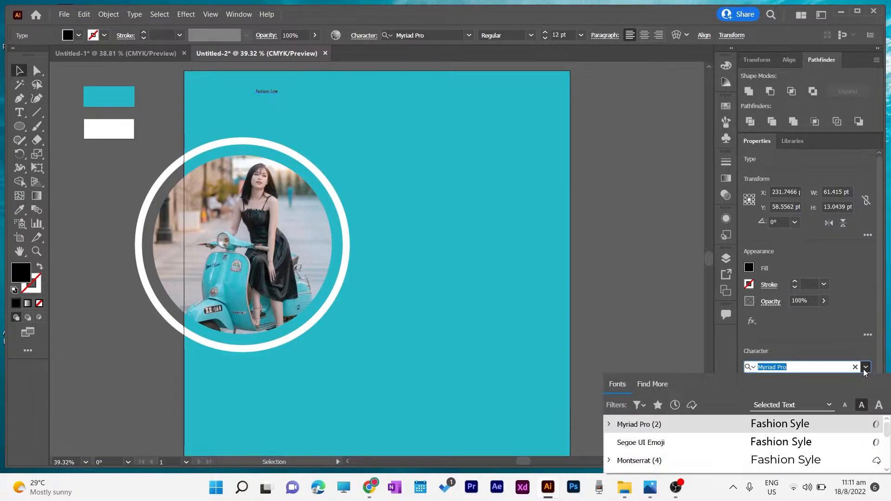
left_click(786, 461)
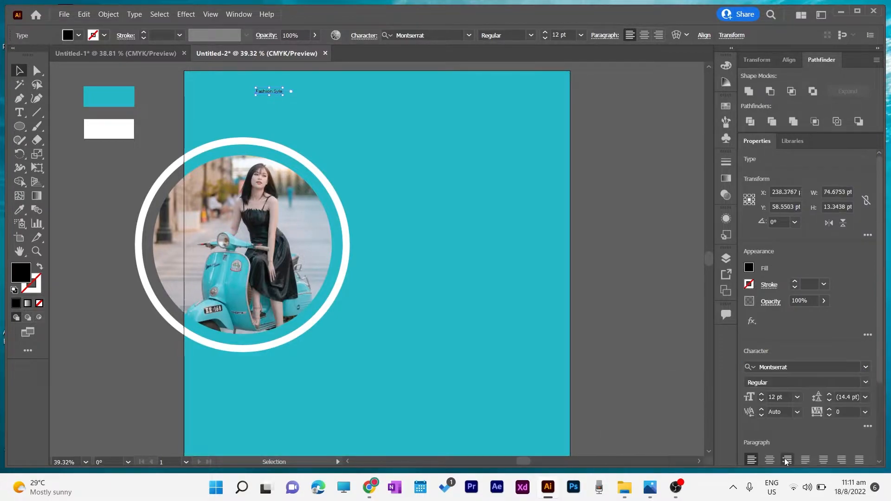
left_click(581, 35)
left_click(599, 241)
left_click_drag(356, 94, 320, 112)
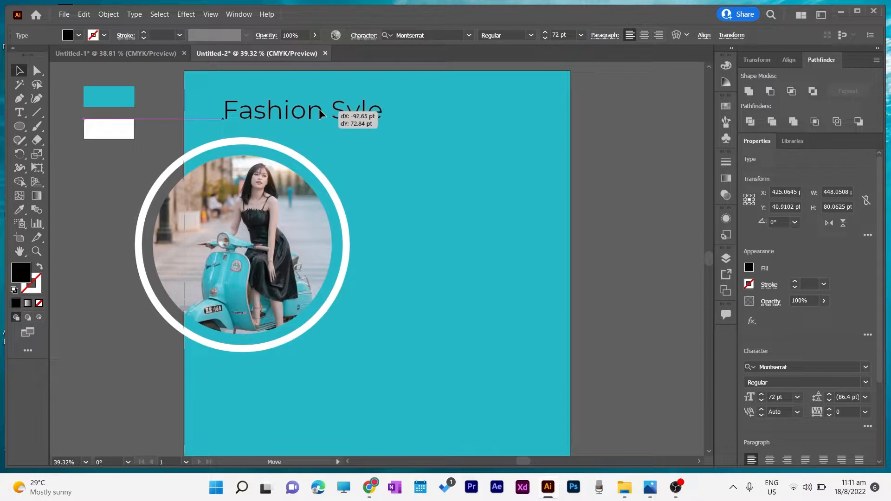
left_click_drag(320, 114, 320, 111)
Add a text line reading "Flash" on the teal background beside the circular photo.
scroll(457, 184, "down", 1)
key("t")
left_click(436, 167)
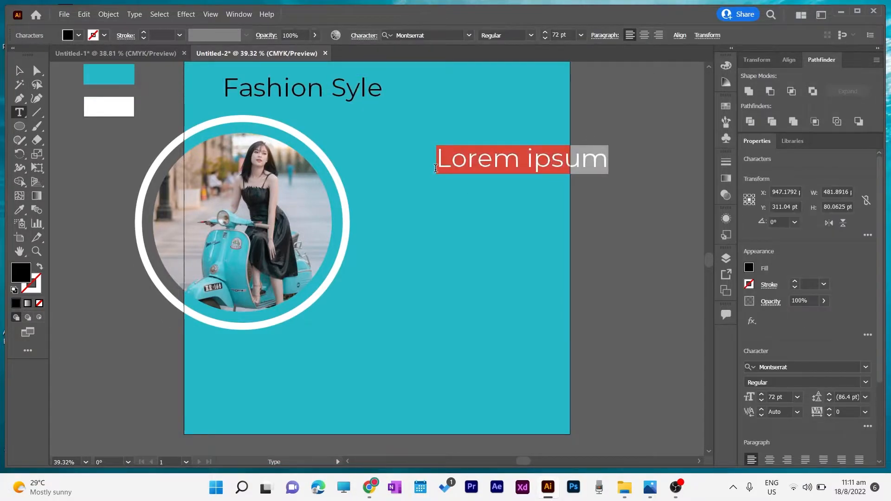
type("flash")
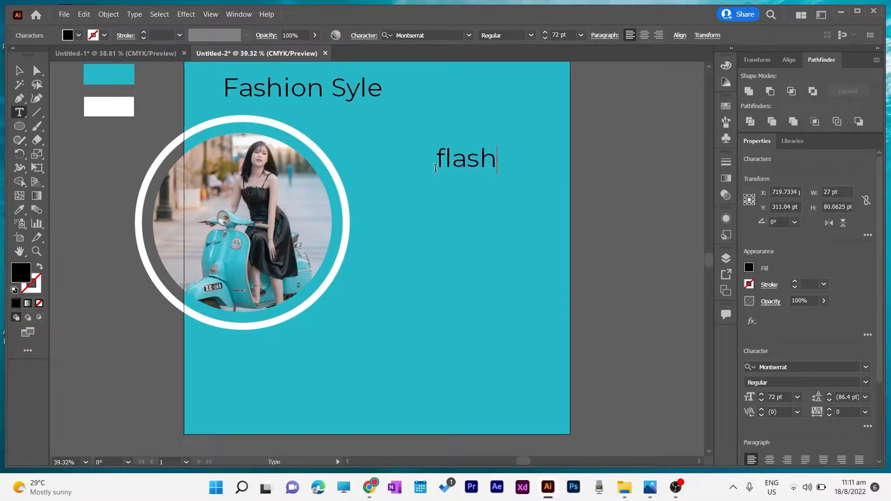
key("BackSpace")
key("BackSpace")
key("BackSpace")
key("BackSpace")
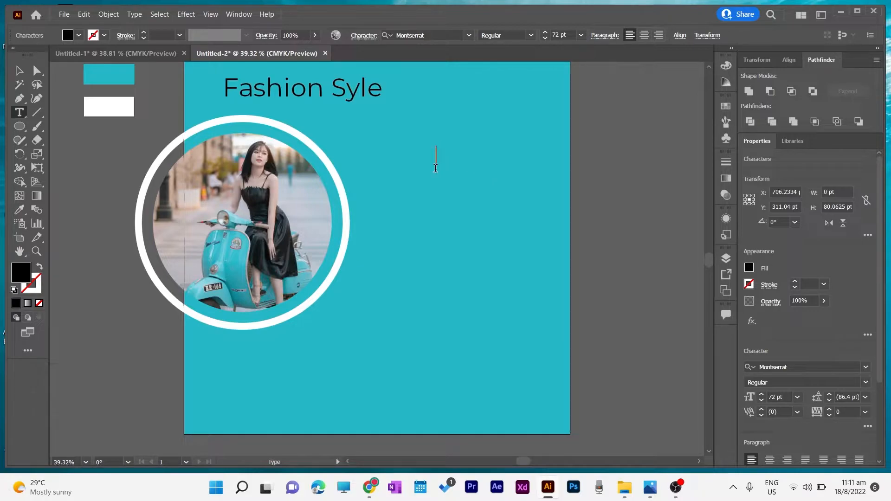
type("lash")
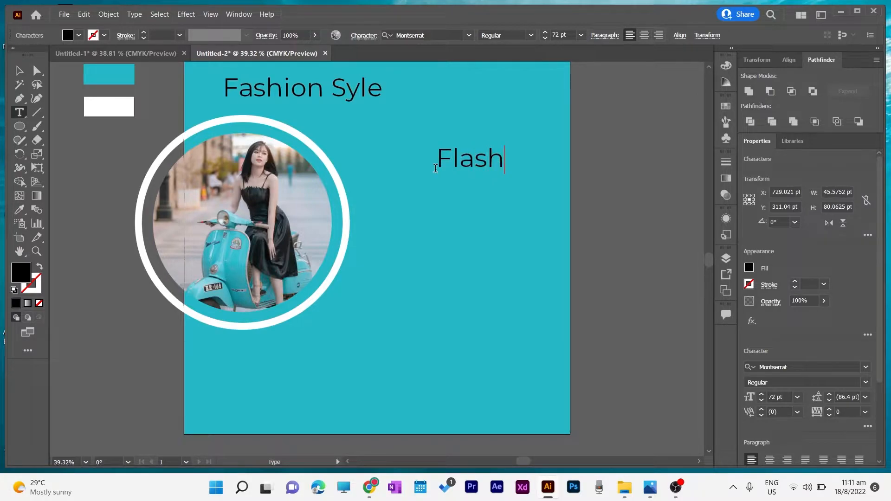
key("Escape")
mouse_move(449, 163)
left_mouse_down()
mouse_move(418, 162)
mouse_move(439, 163)
left_mouse_up()
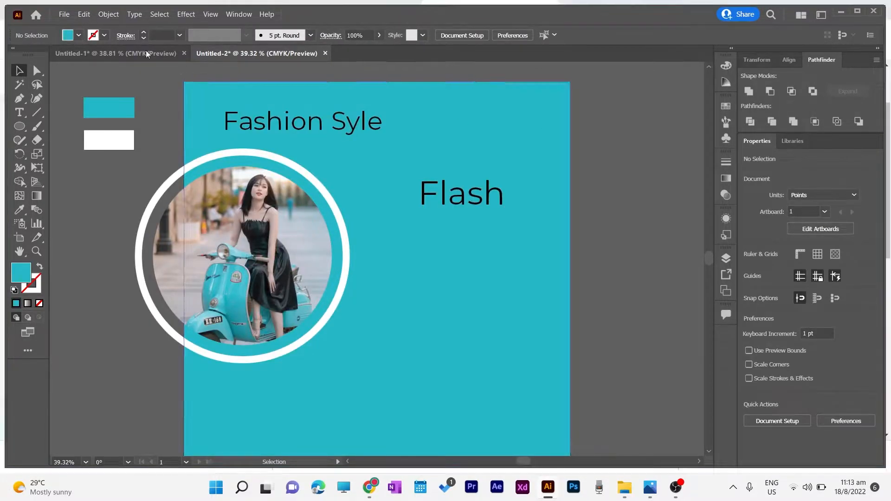
Place the palm leaf image about 500 by 281 pt over the artboard's upper-right corner.
left_click(61, 15)
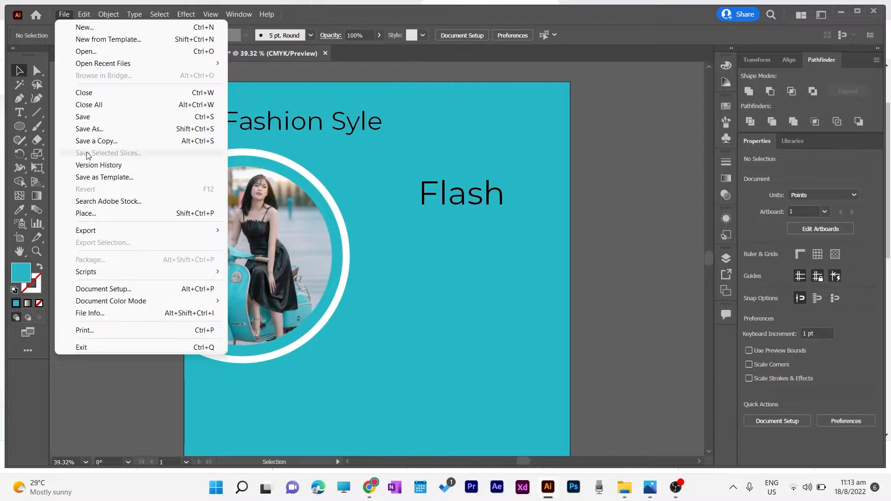
left_click(74, 213)
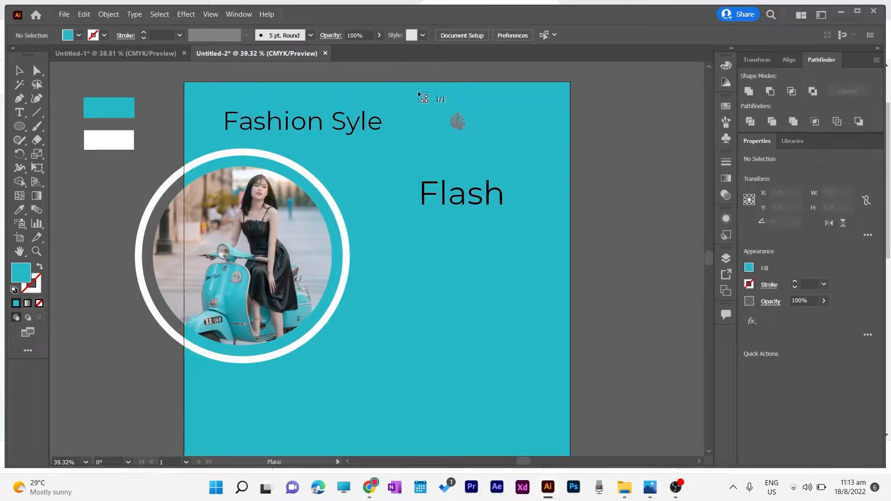
left_click_drag(418, 91, 596, 192)
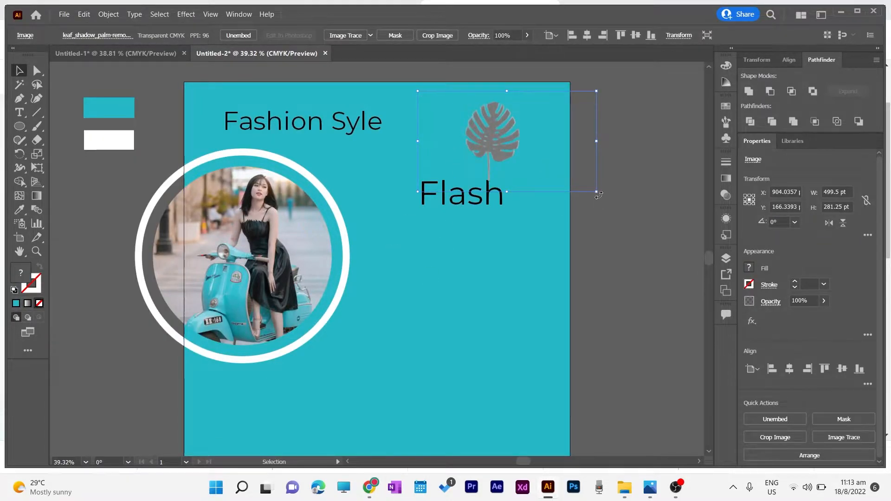
left_click_drag(598, 197, 490, 79)
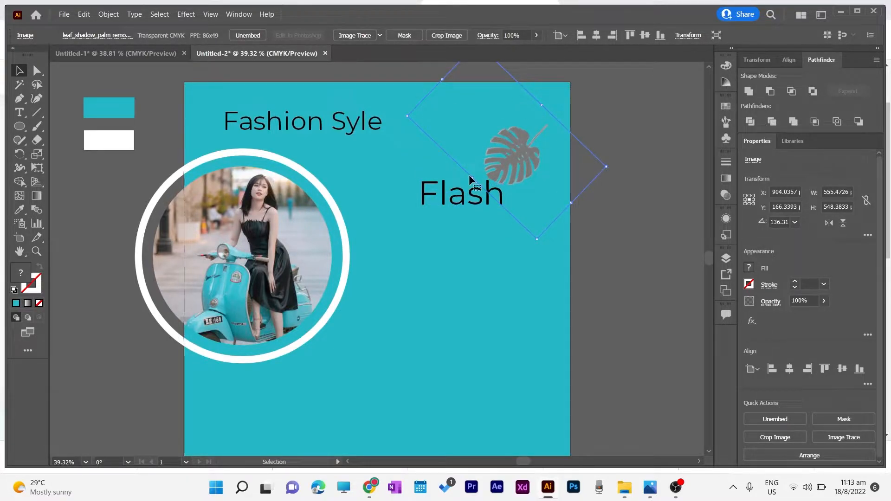
left_click_drag(615, 165, 395, 200)
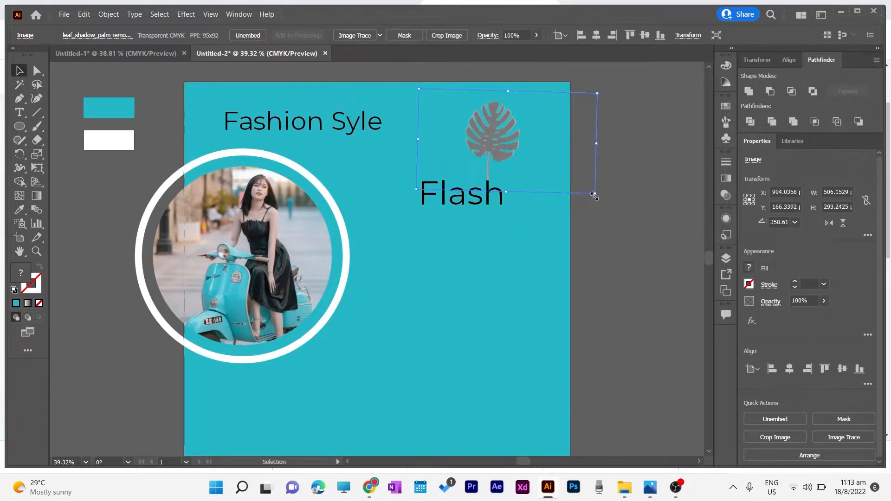
left_click_drag(595, 198, 599, 193)
Crop the leaf image on both sides so its frame fits closely around the leaf.
left_click(435, 35)
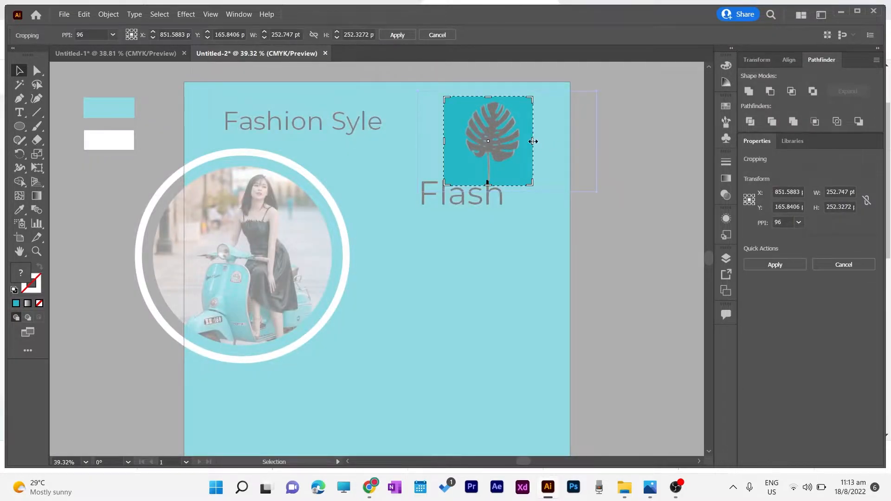
left_click_drag(533, 142, 524, 142)
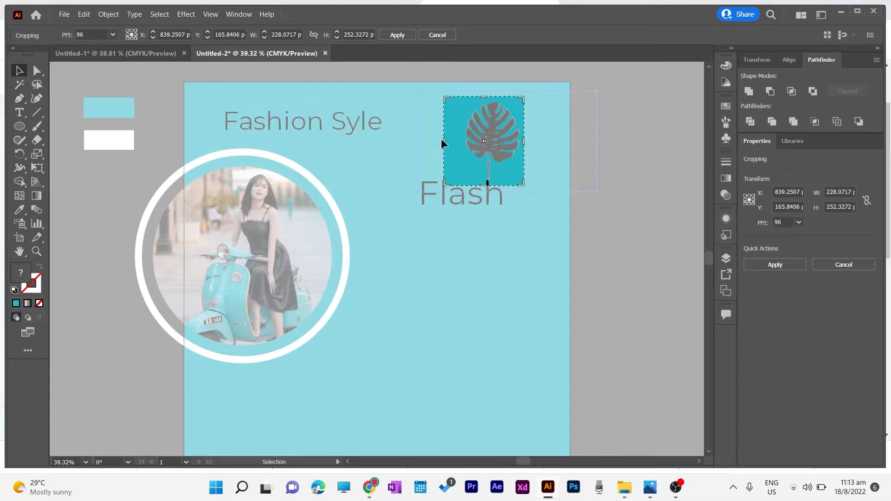
left_click_drag(444, 141, 461, 144)
left_click(402, 36)
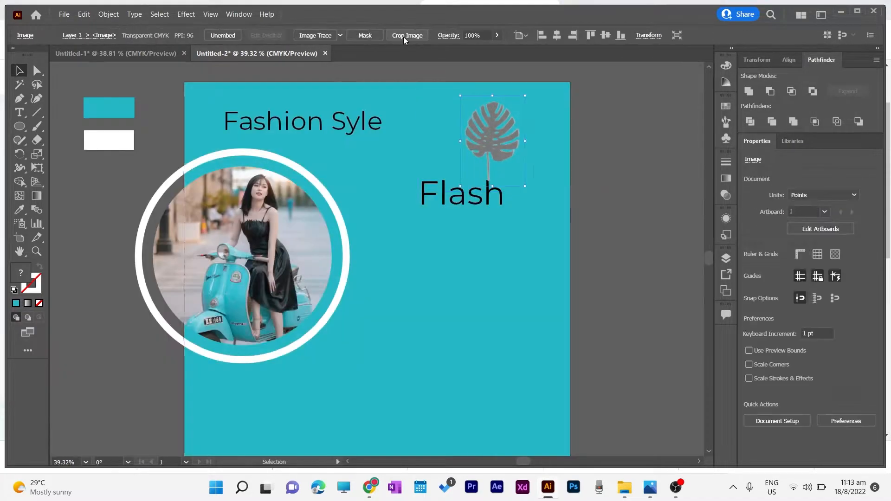
Enlarge the cropped leaf, rotate it to about 131° and position it over the artboard's top edge above "Flash".
left_click_drag(525, 187, 469, 115)
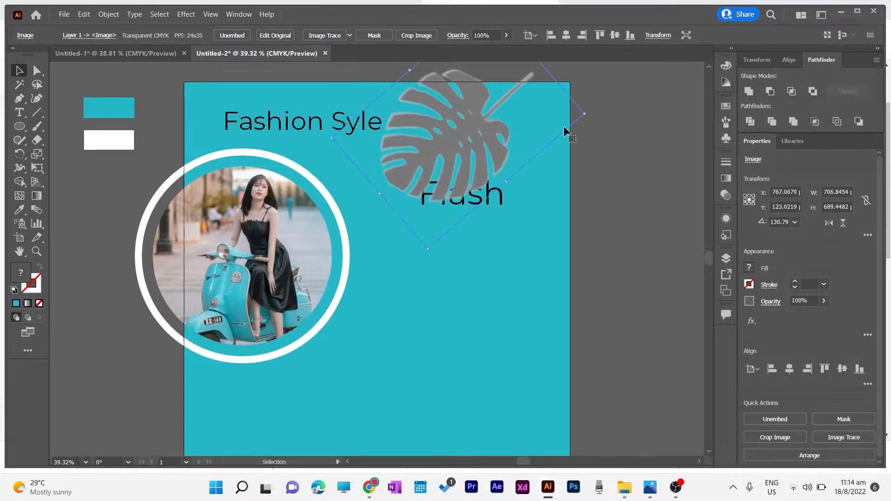
left_click_drag(580, 116, 645, 161)
mouse_move(489, 108)
left_mouse_down()
mouse_move(481, 97)
mouse_move(478, 111)
left_mouse_up()
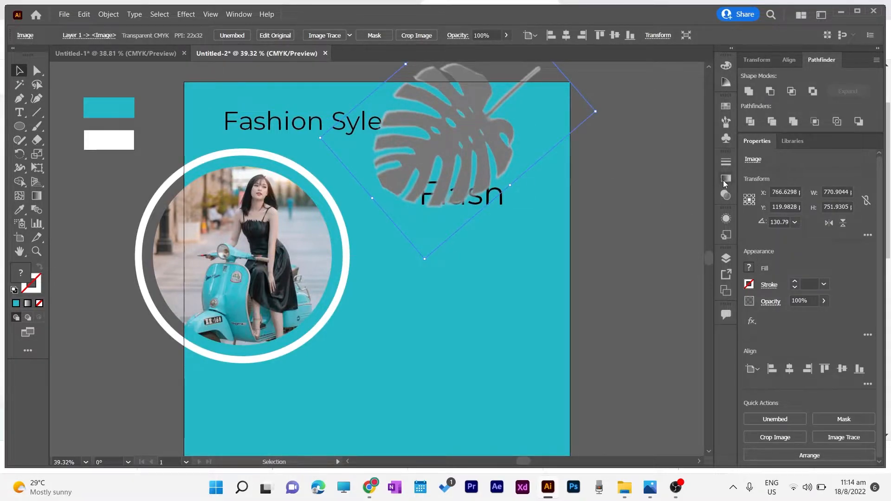
Set the leaf image's opacity to 13%.
left_click(457, 35)
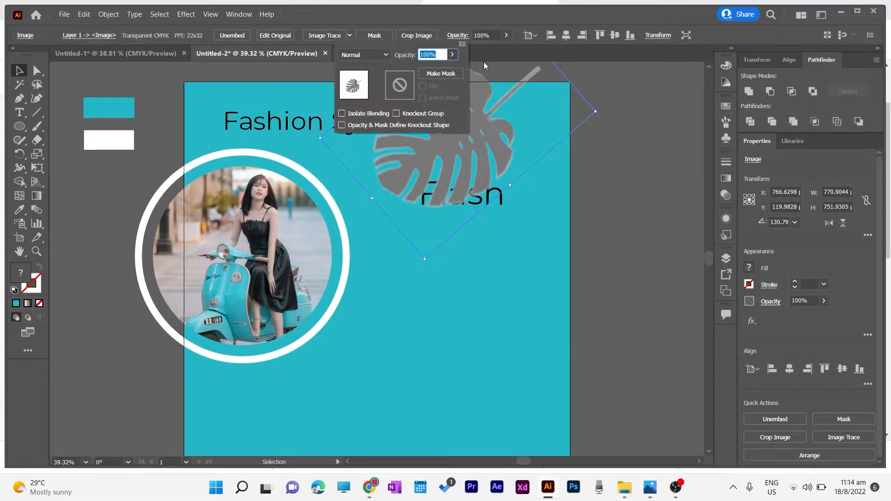
left_click(502, 55)
left_click(507, 35)
left_click_drag(494, 51, 466, 52)
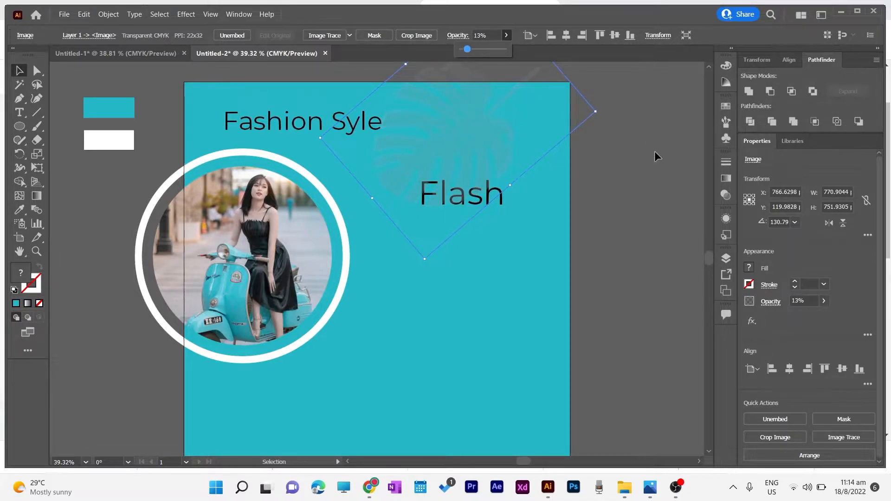
left_click(642, 216)
Bring the "Flash" text to the front, above the leaf image.
left_click(503, 203)
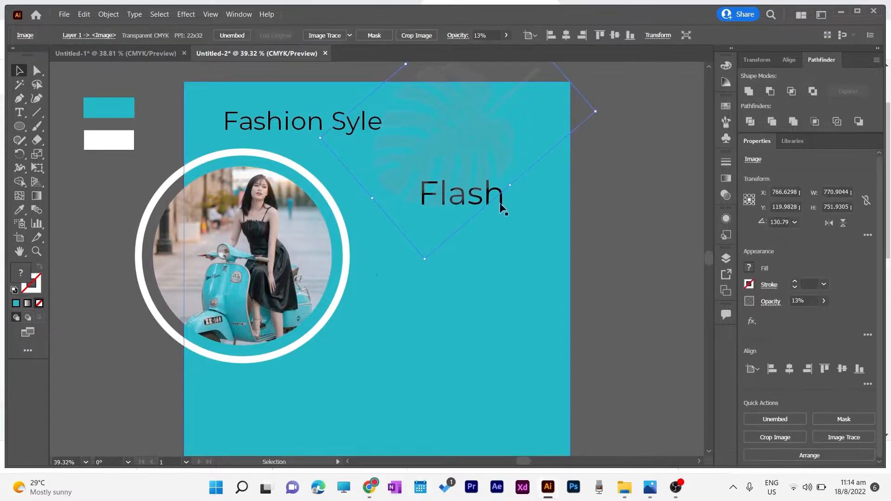
left_click(499, 201)
right_click(500, 202)
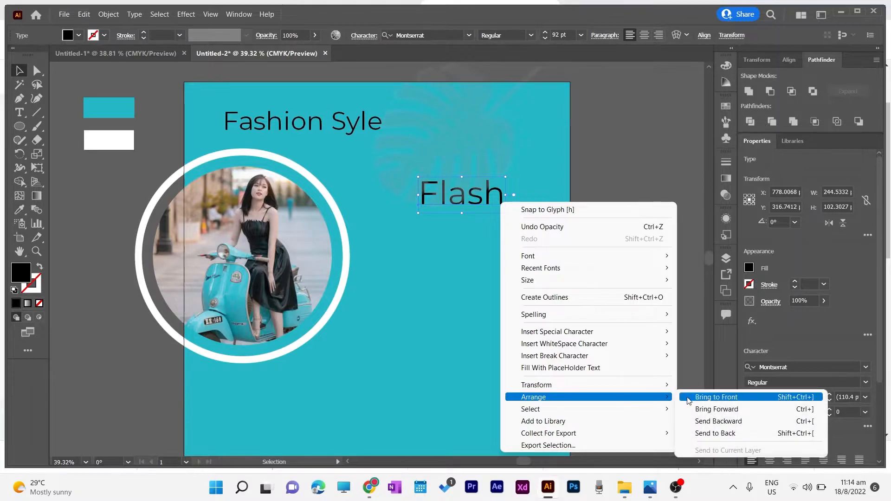
left_click(686, 398)
Duplicate the leaf to the artboard's lower-left area below the photo and rotate the copy to about 314°.
left_click(461, 127)
left_click_drag(461, 128, 302, 387)
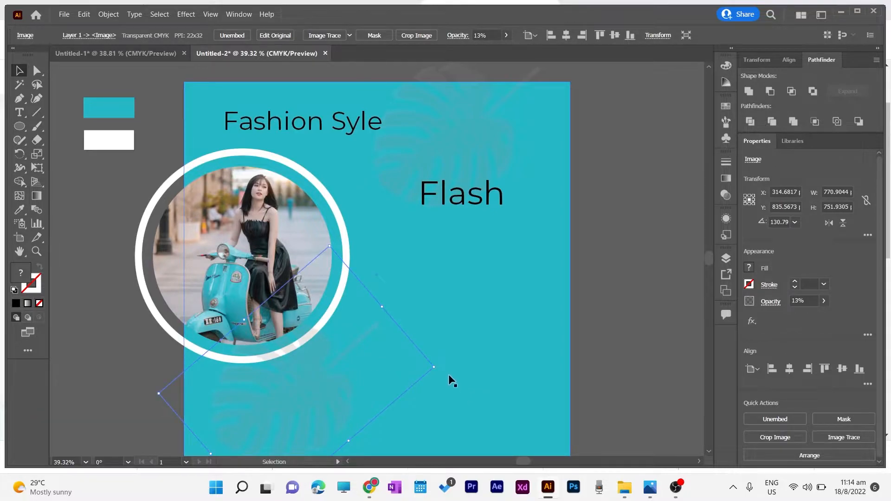
left_click_drag(434, 368, 78, 409)
left_click_drag(295, 404, 261, 426)
left_click(603, 328)
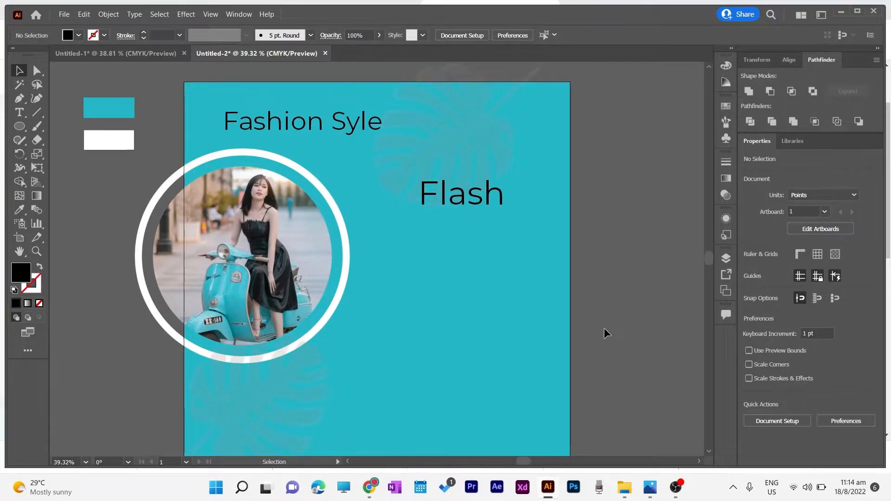
Set the opacity of the leaf copy below the photo to 7%.
left_click(313, 408)
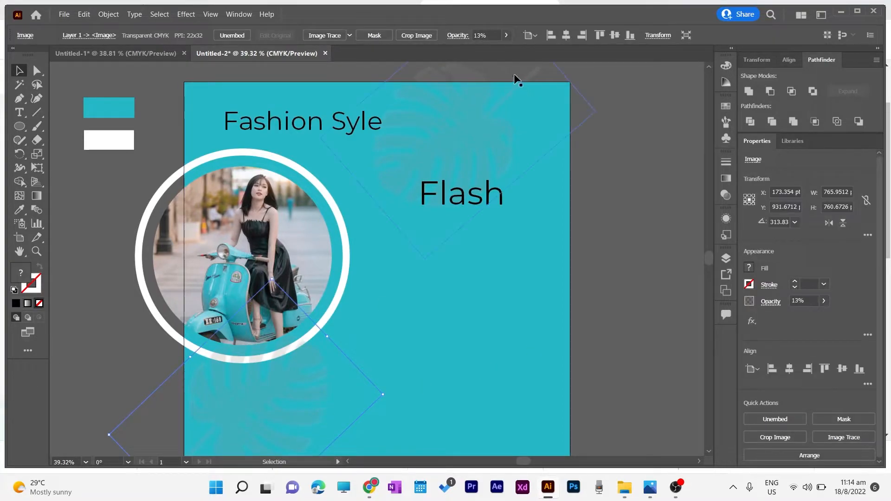
left_click(506, 35)
left_click_drag(468, 51, 464, 49)
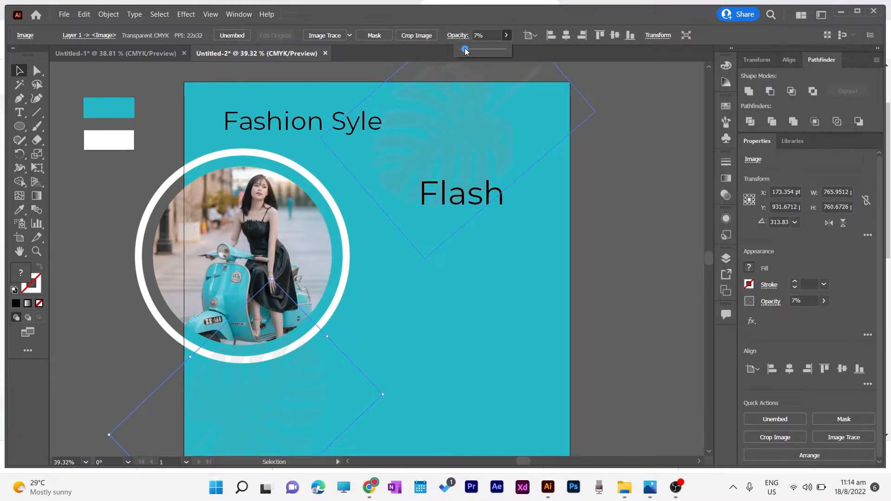
left_click(611, 255)
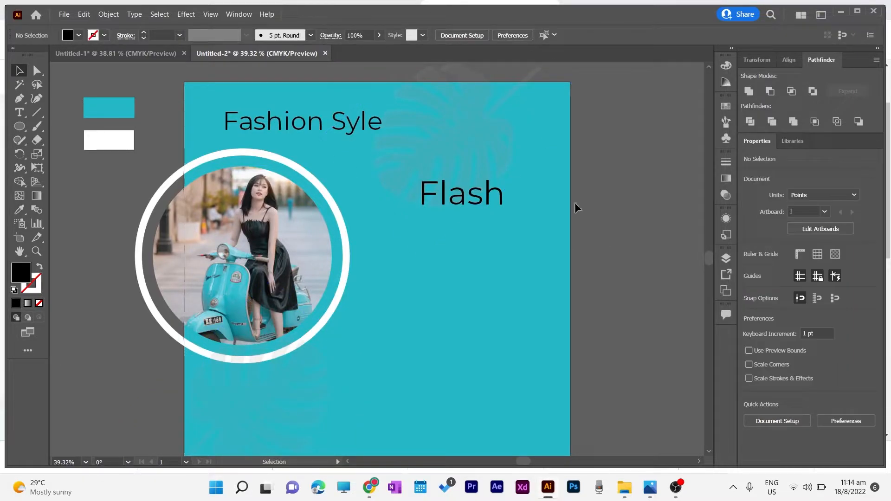
Set the opacity of the original leaf behind "Flash" to 6%.
left_click(473, 133)
left_click(506, 36)
left_click_drag(469, 50, 464, 50)
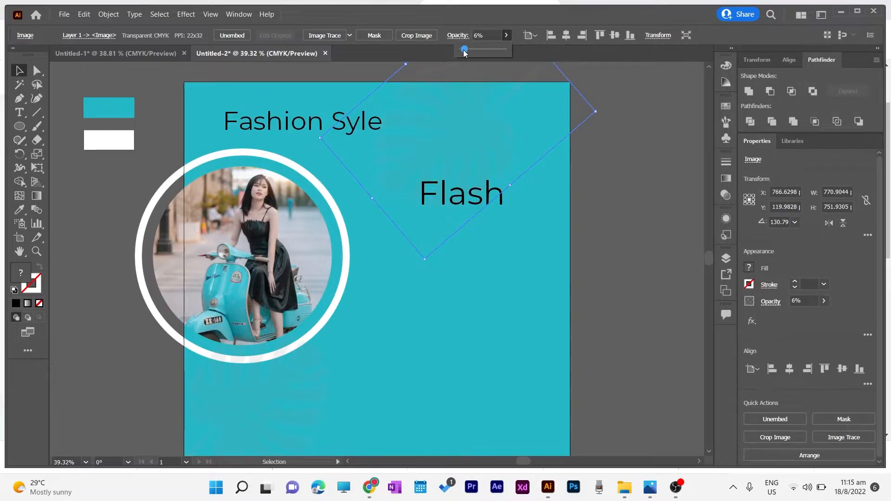
left_click(593, 168)
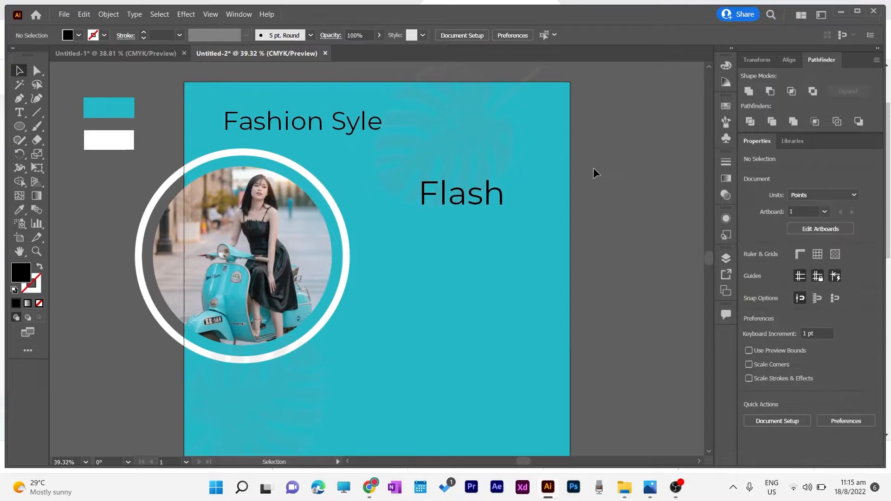
Add a text line reading "Sale" on the background below "Flash".
key("t")
scroll(399, 262, "down", 1)
left_click(392, 257)
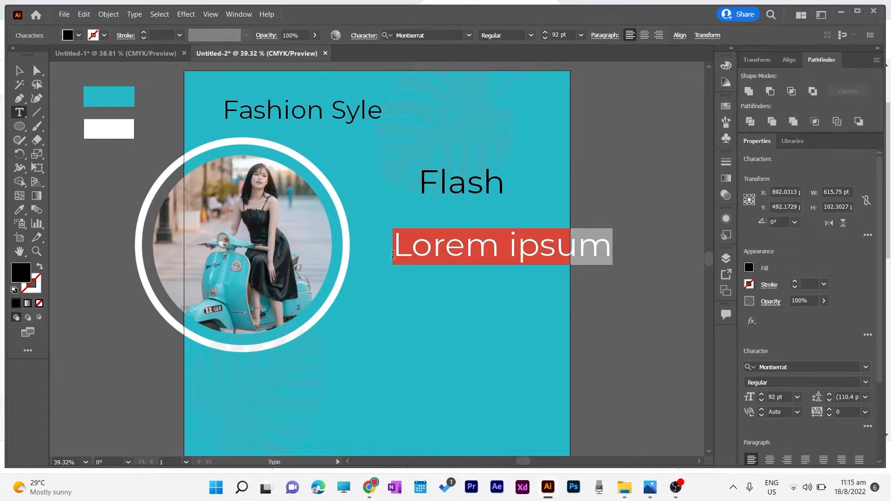
type("sa")
key("BackSpace")
key("BackSpace")
type("Sale")
left_click(19, 70)
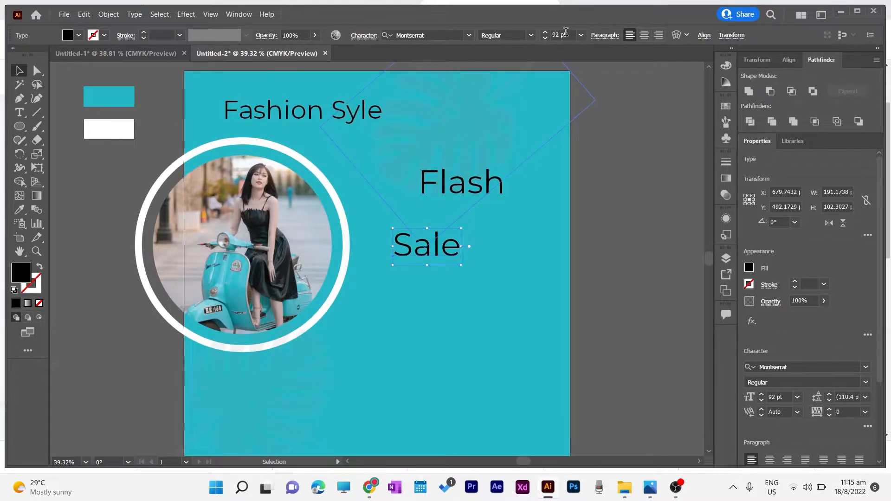
Set the "Sale" text size to 219 pt and arrange it close beneath "Flash", beside the photo's ring.
left_click(580, 35)
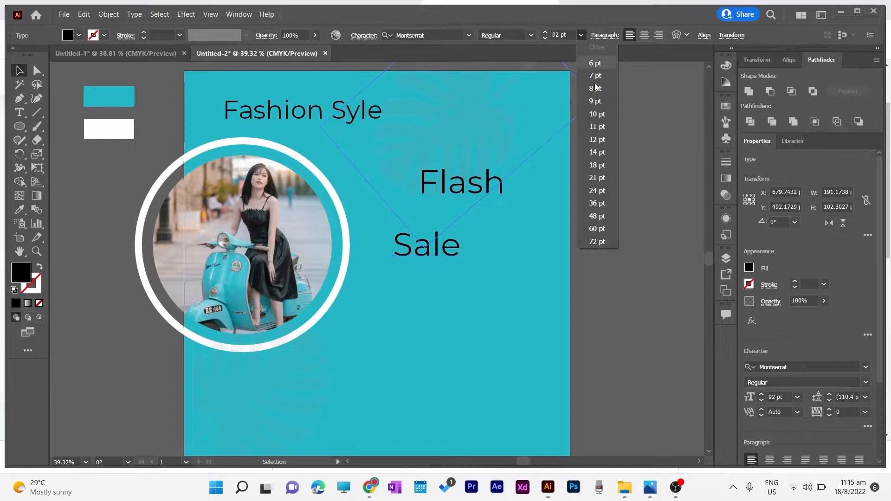
left_click(667, 135)
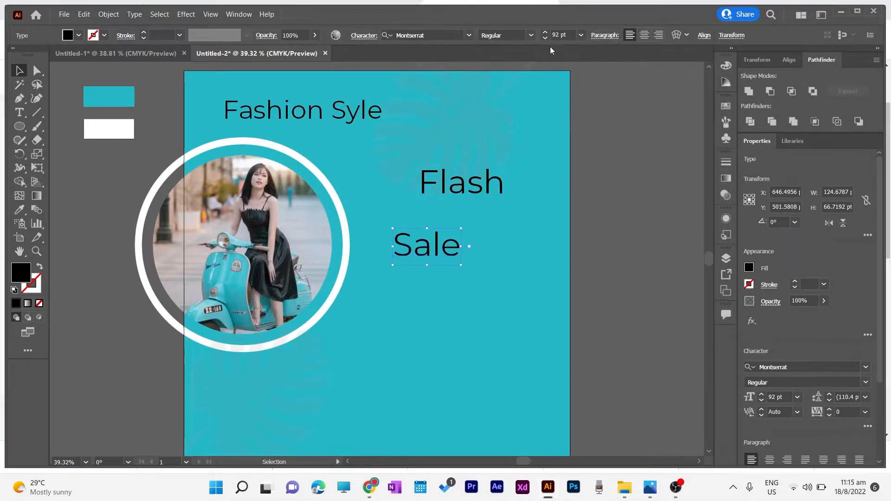
left_click(546, 32)
left_click_drag(546, 32, 546, 31)
left_click_drag(479, 239, 439, 264)
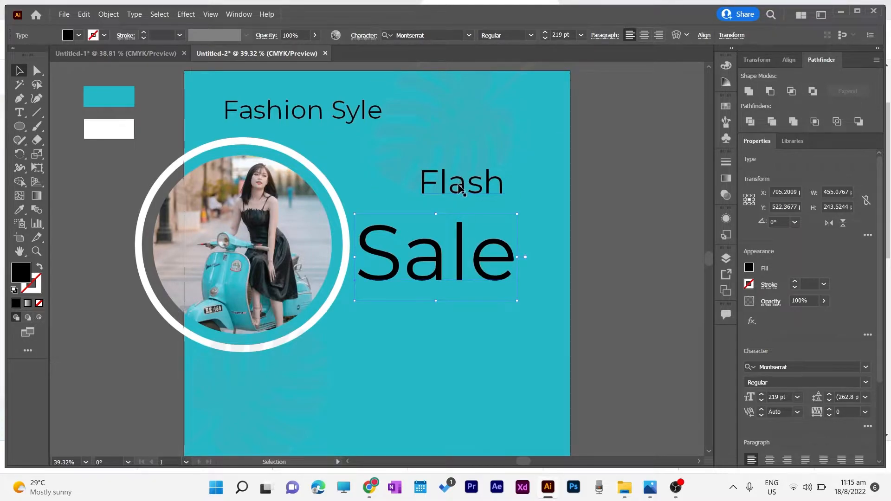
left_click_drag(458, 188, 452, 187)
left_click_drag(431, 270, 431, 264)
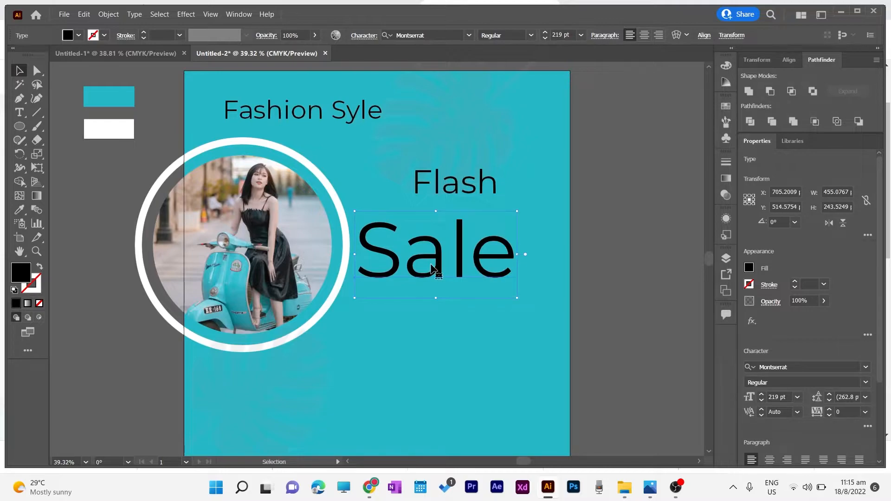
Change the font of the "Sale" text to Monday Routines.
left_click(469, 36)
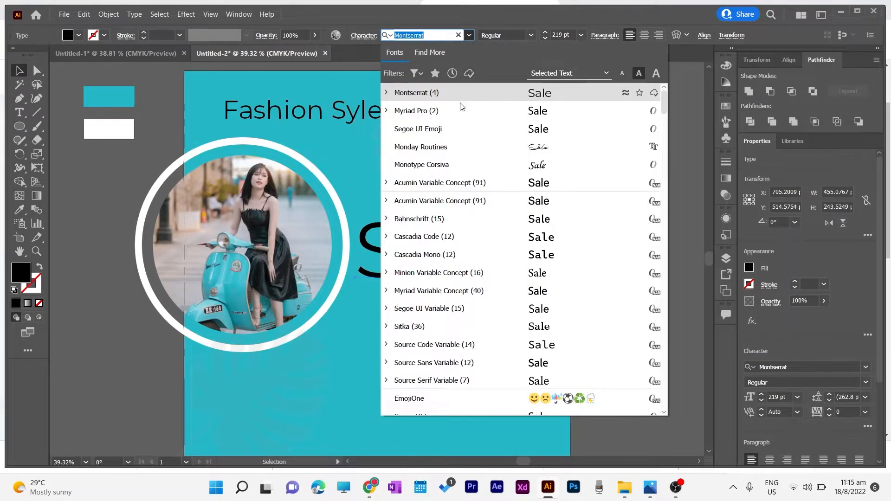
left_click(455, 147)
left_click(602, 229)
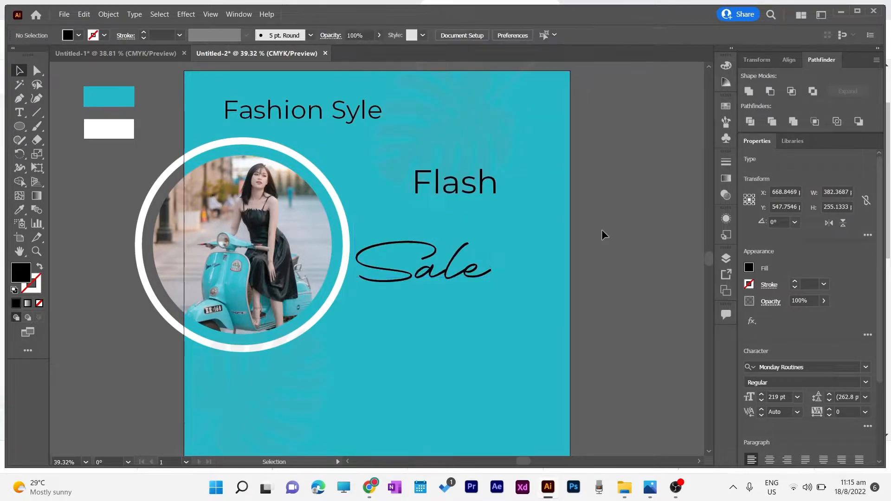
Move the script "Sale" text up closer to "Flash" and tilt it slightly counterclockwise.
left_click_drag(429, 274, 427, 256)
mouse_move(495, 300)
left_mouse_down()
mouse_move(501, 278)
mouse_move(500, 295)
left_mouse_up()
left_click(601, 276)
scroll(599, 279, "down", 2)
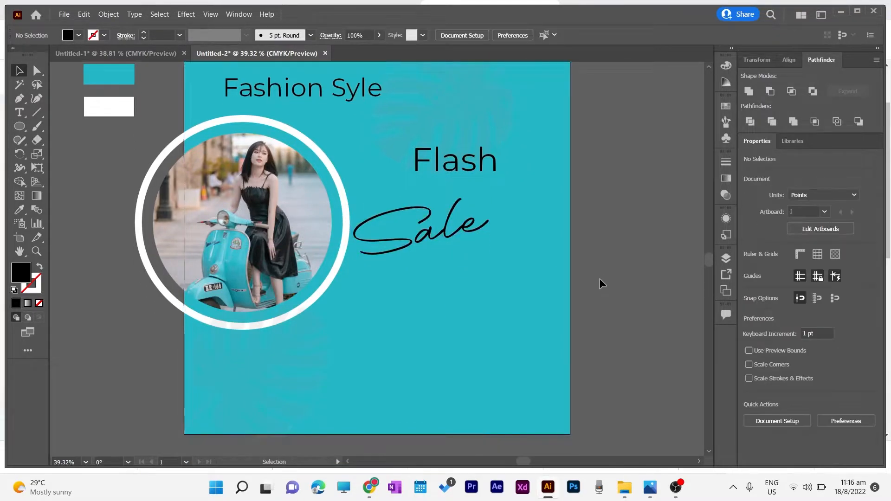
Set the letter tracking of the script "Sale" text to 53.
scroll(599, 278, "down", 1)
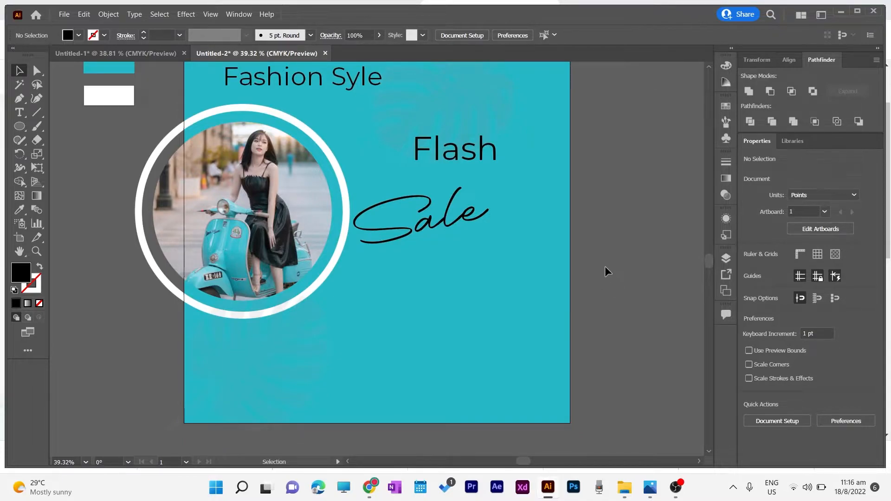
left_click(442, 228)
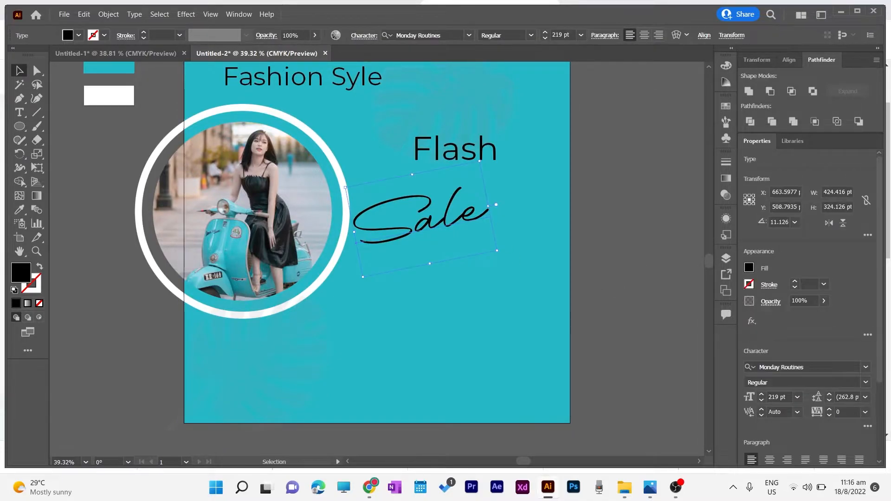
left_click(830, 409)
left_click(830, 408)
left_click(830, 409)
left_click(830, 408)
left_click(830, 409)
left_click(829, 409)
left_click(830, 409)
left_click(830, 409)
left_click(830, 408)
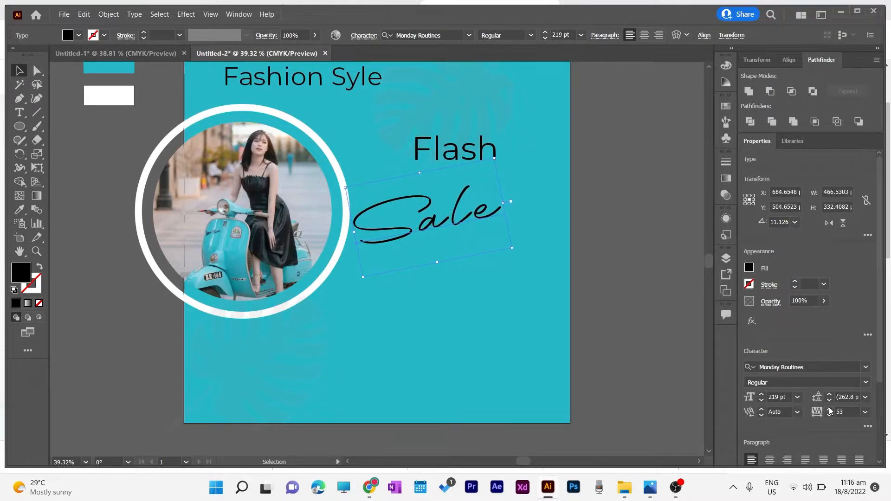
left_click(612, 327)
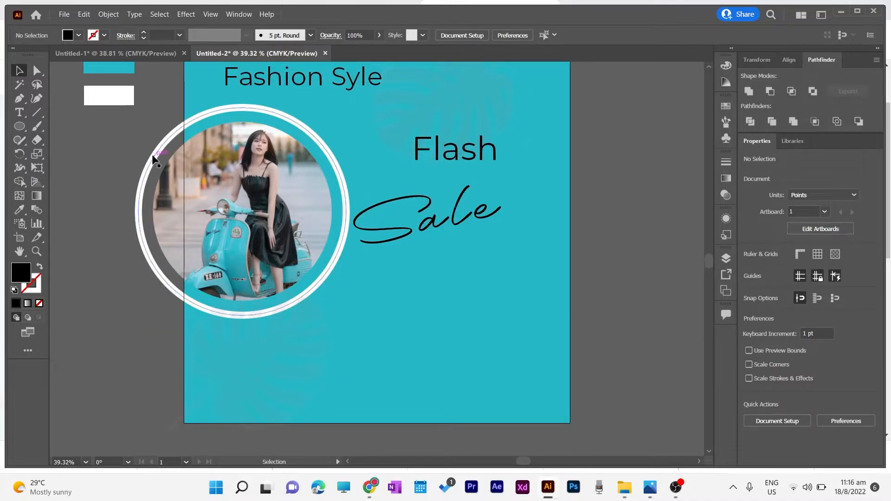
Place the photo of the woman with sunglasses and shopping bags, scaled to slightly wider than the artboard, below "Fashion Syle".
left_click(63, 17)
left_click(84, 213)
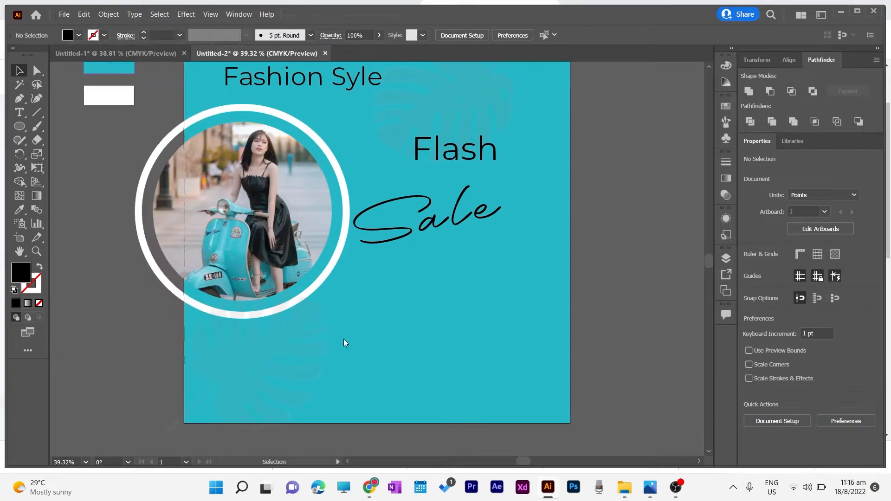
left_click(341, 260)
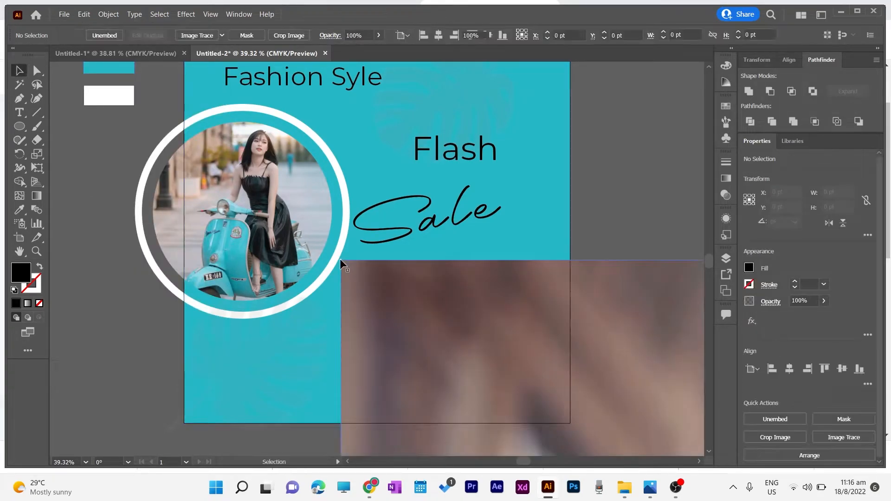
left_click_drag(340, 260, 504, 372)
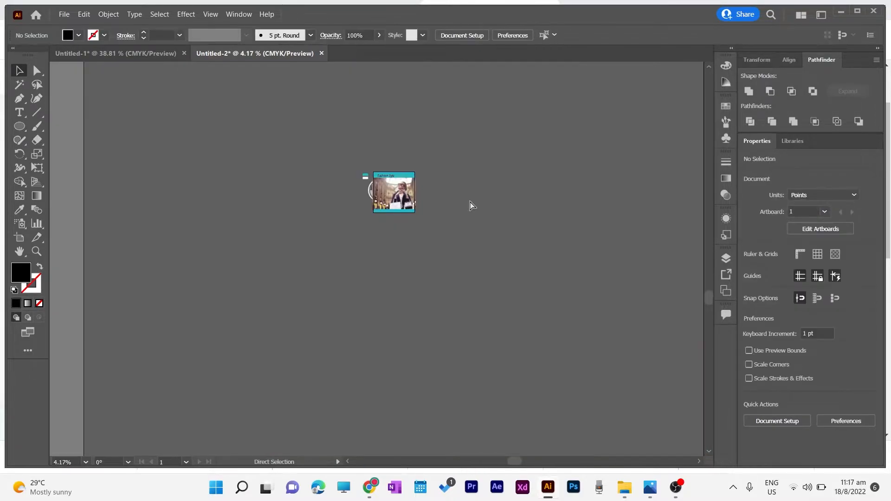
key("ctrl+0")
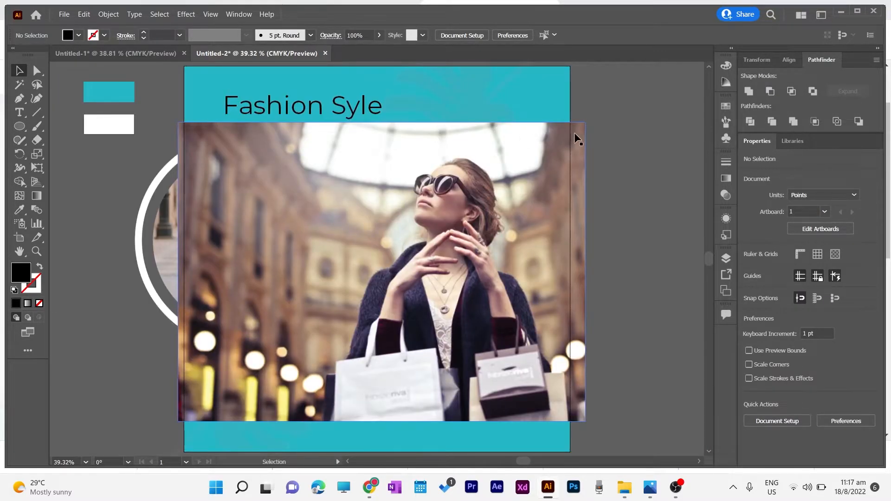
Draw a circle about 777 pt across over the woman in the new photo, touching the photo's right and bottom edges.
left_click(20, 126)
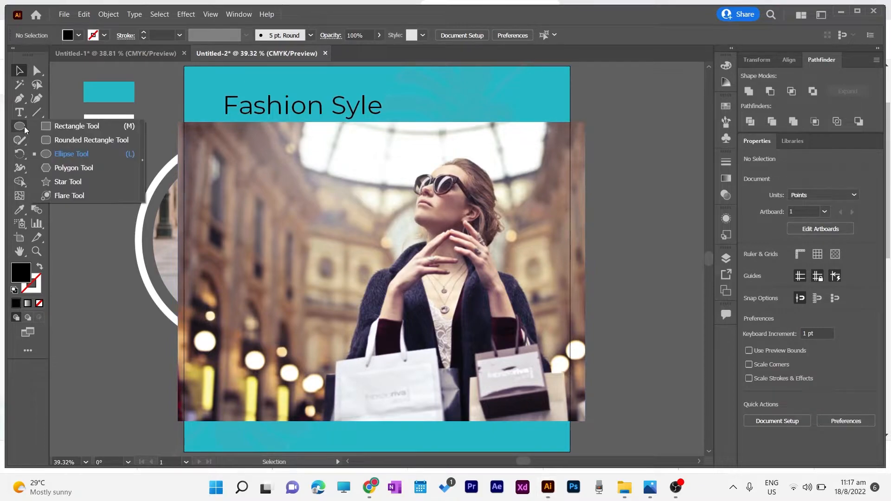
left_click(50, 156)
left_click_drag(338, 149, 555, 426)
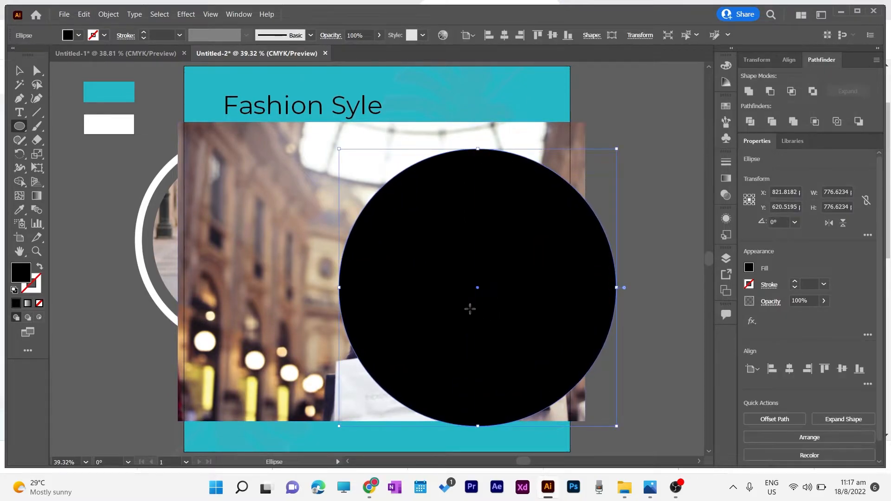
key("v")
left_click_drag(441, 261, 406, 256)
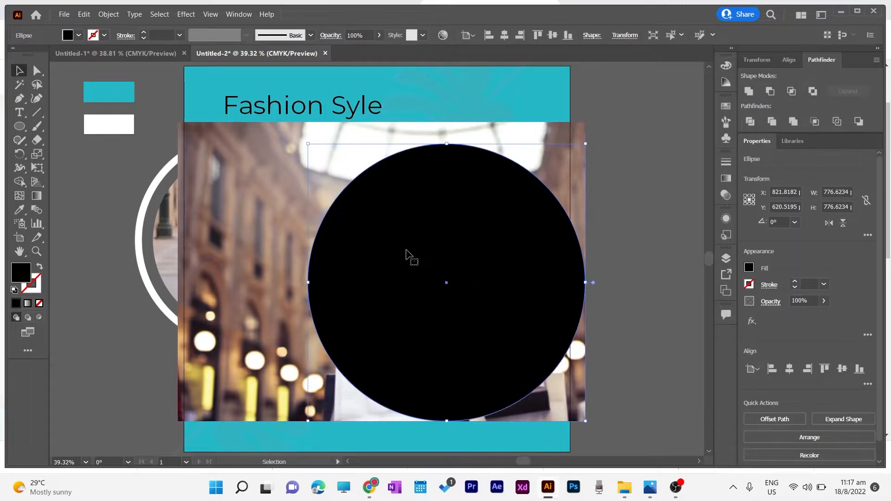
Clip the shopping photo to the circle with a clipping mask and scale the result down to about 394 pt.
left_click(270, 185, "shift")
right_click(349, 213)
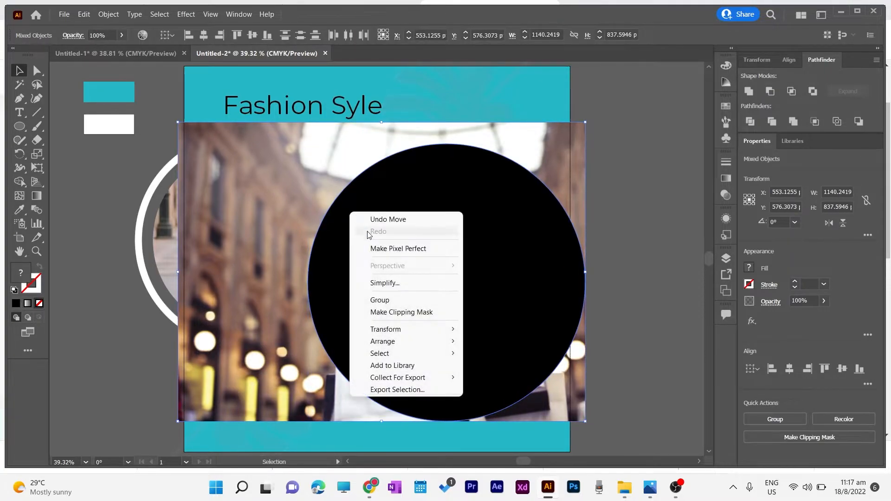
left_click(393, 312)
left_click_drag(585, 144, 471, 283)
scroll(605, 253, "down", 2)
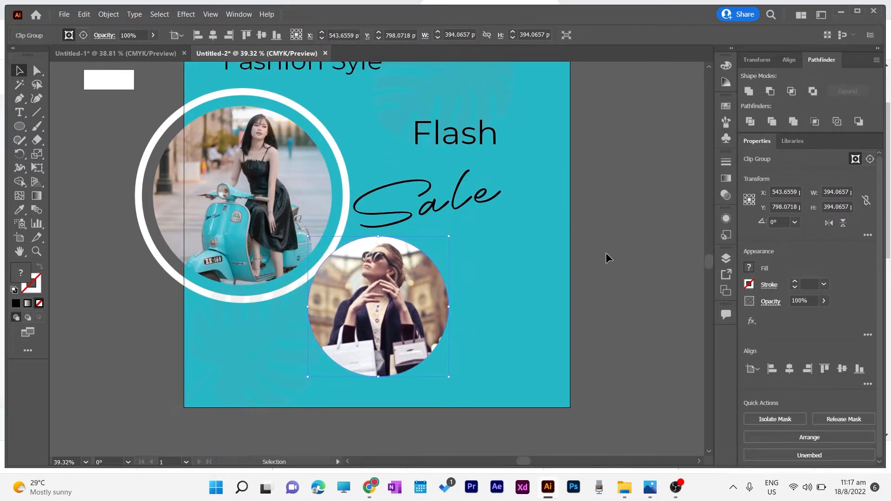
Enlarge the circular shopping photo to about 529 pt and position it below "Sale", overlapping the artboard's bottom edge.
left_click_drag(387, 290, 472, 335)
left_click_drag(545, 271, 571, 246)
left_click_drag(490, 303, 466, 331)
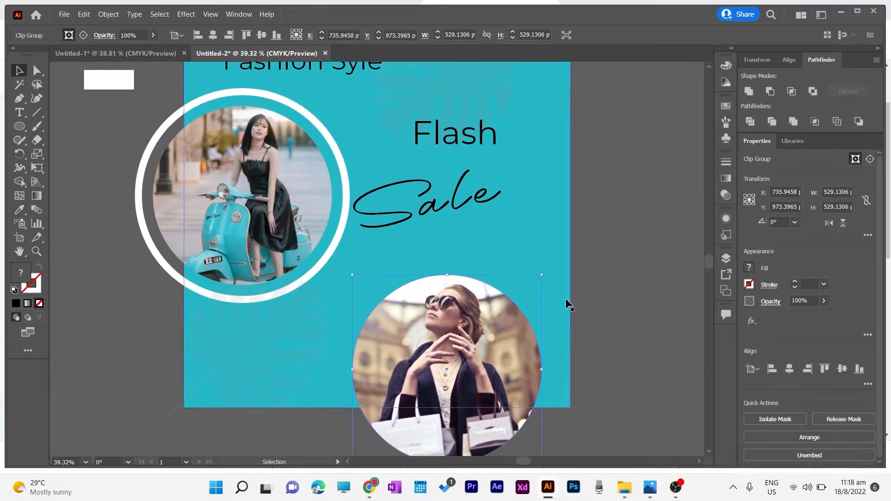
left_click(595, 281)
Copy the white ring from the scooter photo and center the copy around the circular shopping photo.
left_click(327, 253)
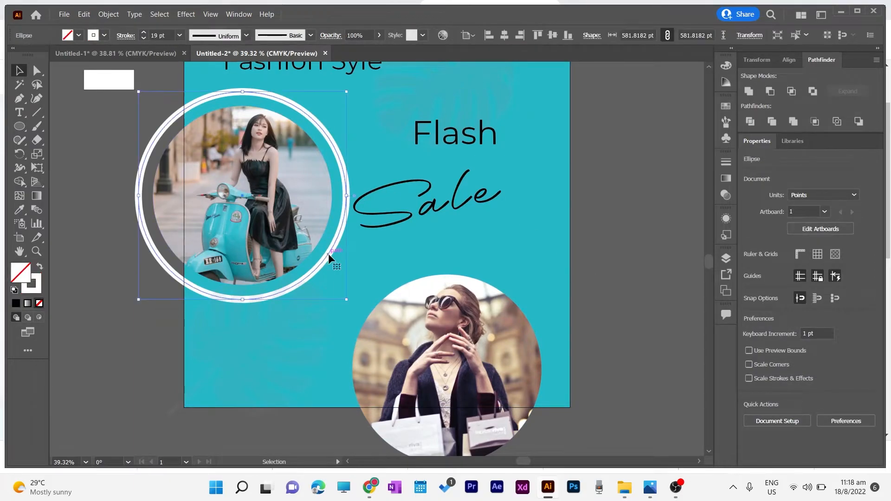
left_click_drag(327, 253, 533, 427)
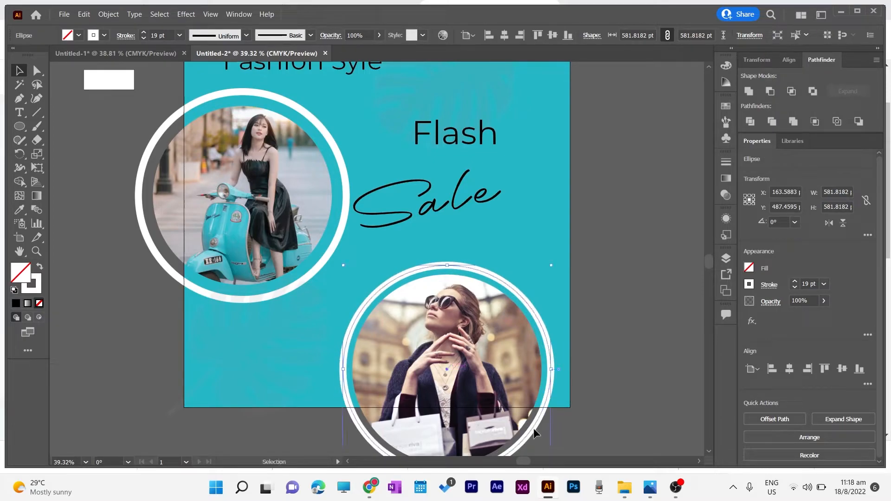
left_click(650, 316)
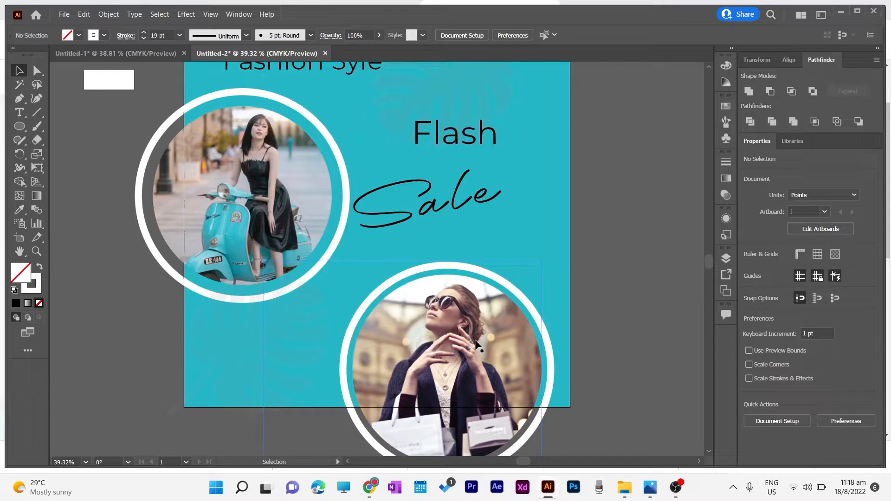
Recolor the shopping photo's ring with a dark purple sampled from that photo, applied as a 14 pt stroke without fill.
left_click(493, 277)
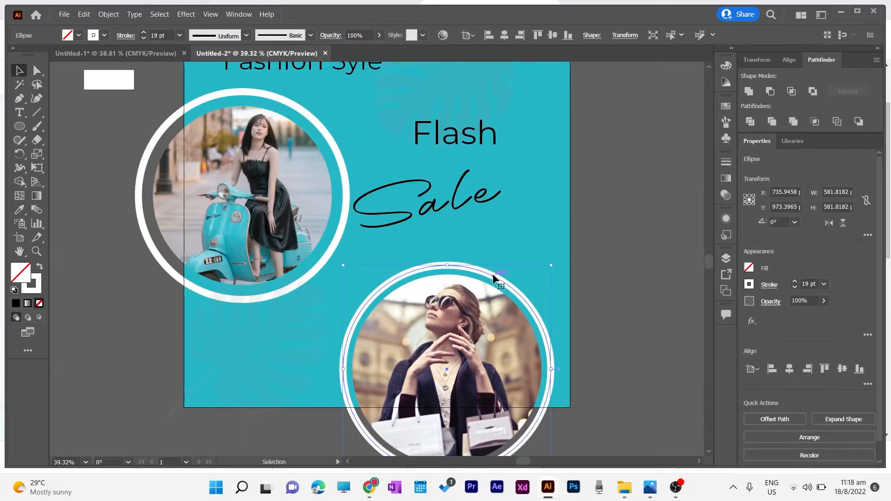
key("i")
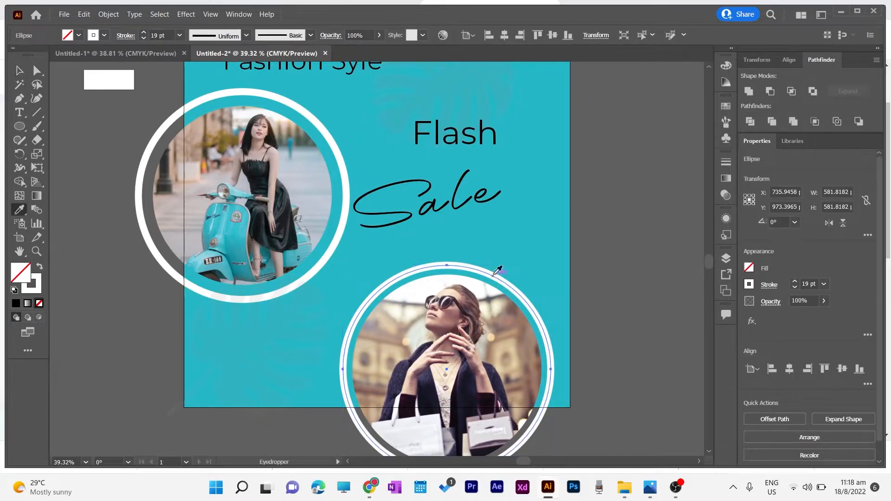
left_click(498, 367)
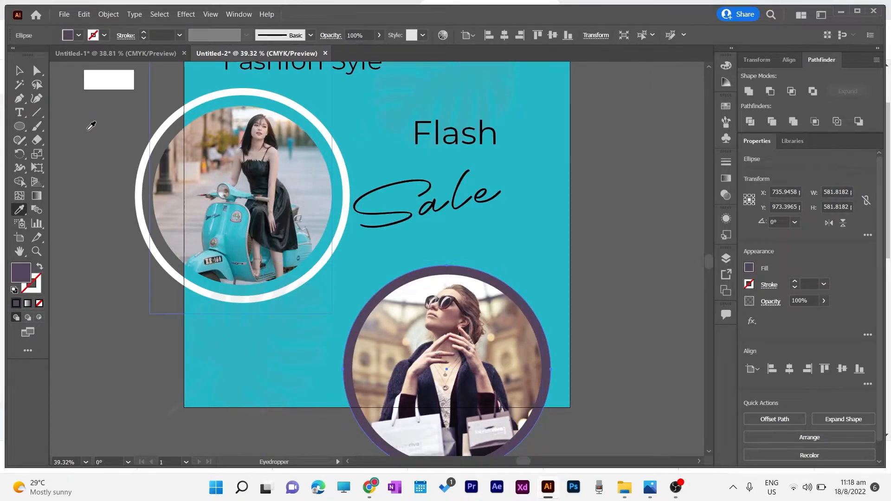
left_click(19, 71)
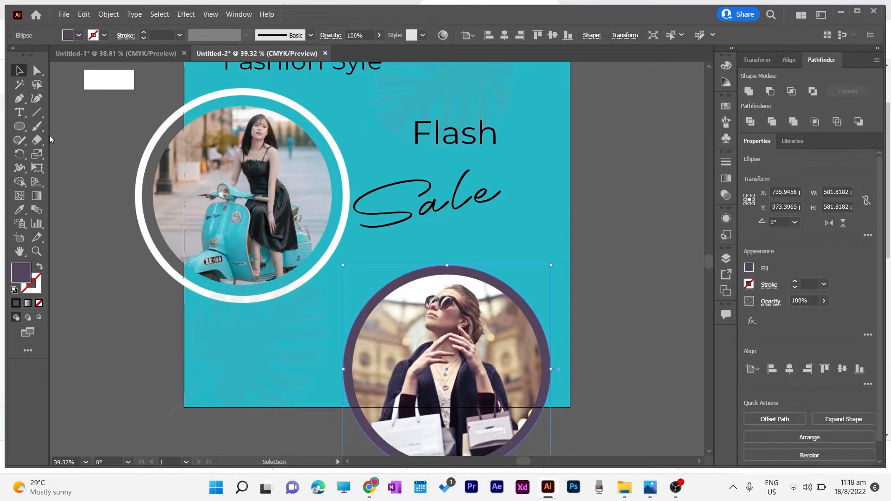
left_click(39, 268)
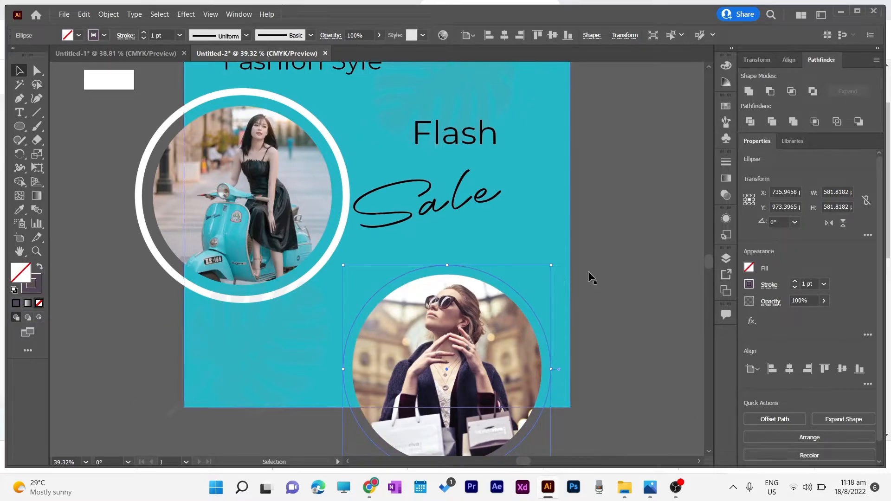
left_click(797, 282)
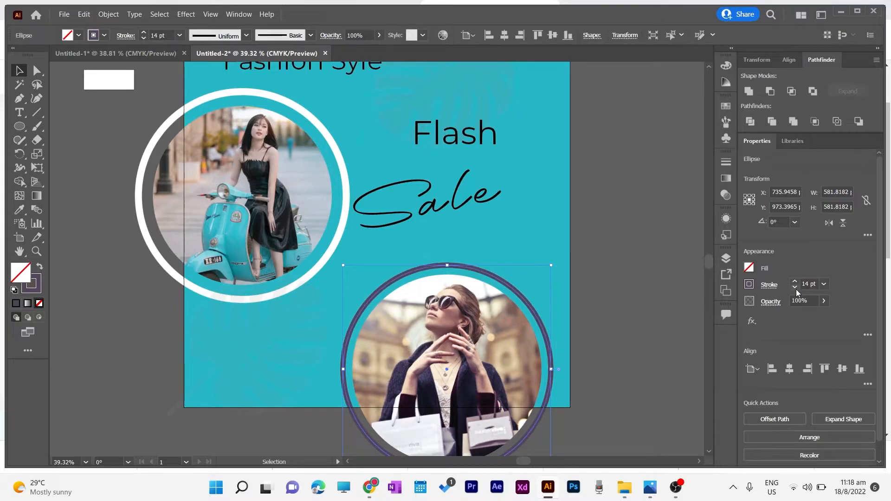
left_click(603, 291)
Set the "Flash" text in all caps.
scroll(464, 181, "up", 2)
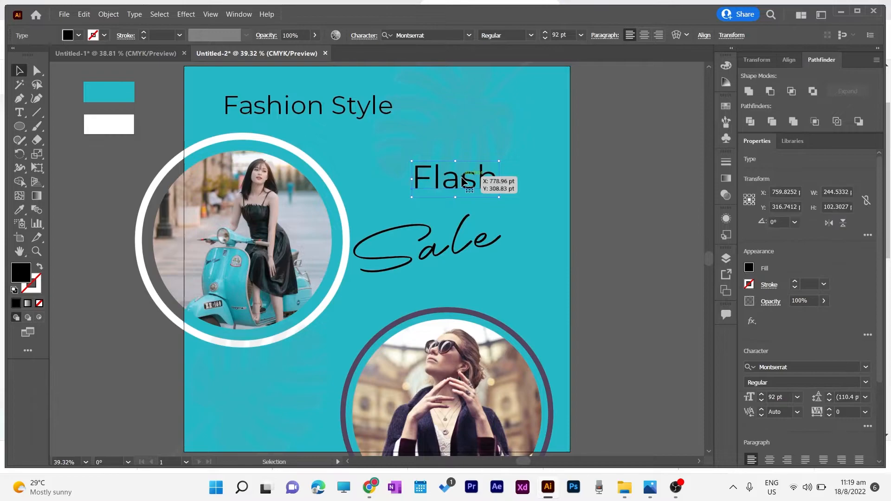
scroll(797, 348, "down", 3)
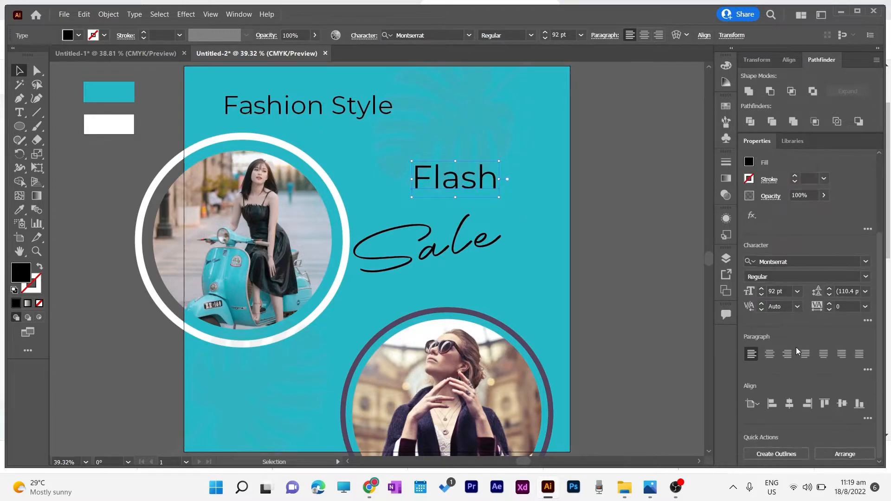
left_click(867, 320)
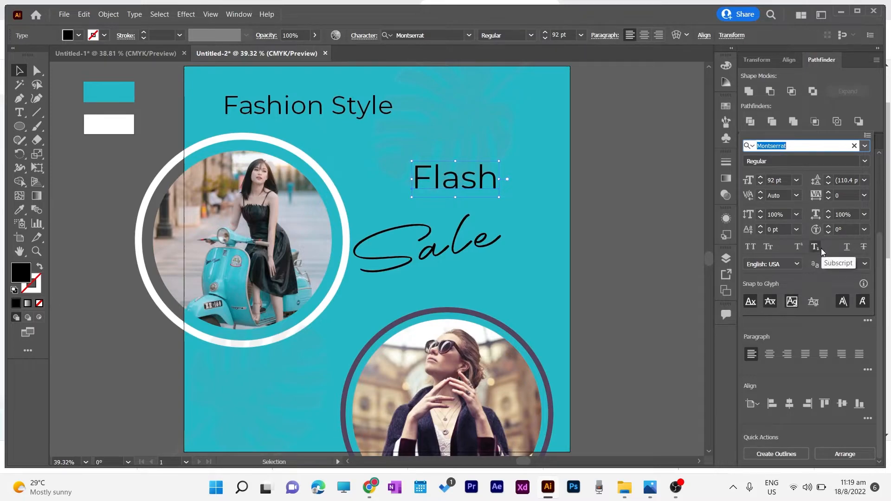
left_click(749, 247)
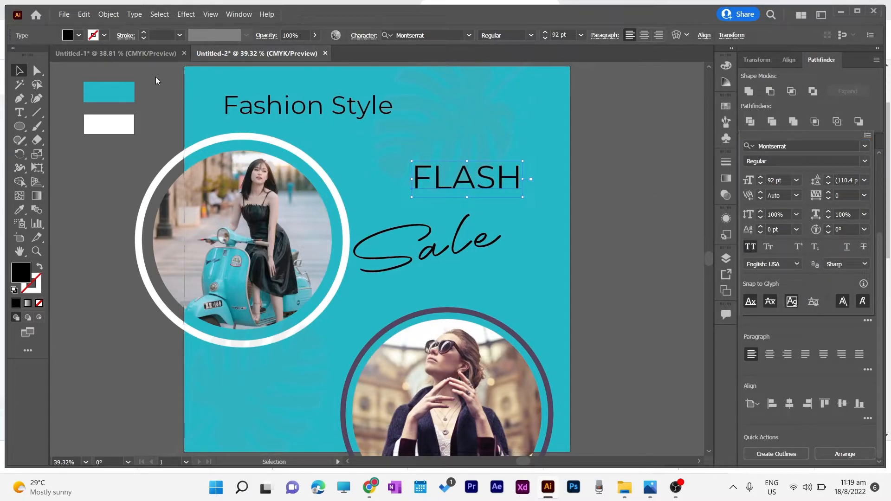
left_click(22, 71)
left_click(628, 182)
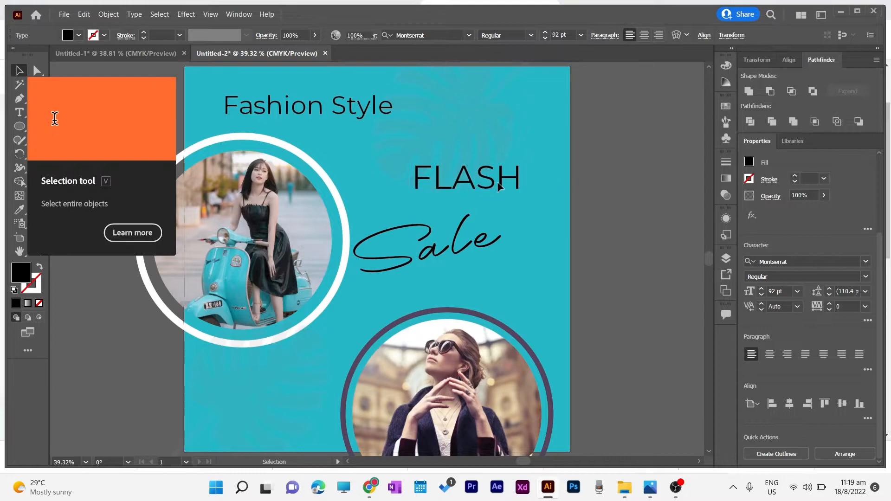
Move the "FLASH" text slightly up and to the left above "Sale" and set its tracking to 51.
mouse_move(501, 186)
left_mouse_down()
mouse_move(480, 188)
mouse_move(489, 181)
left_mouse_up()
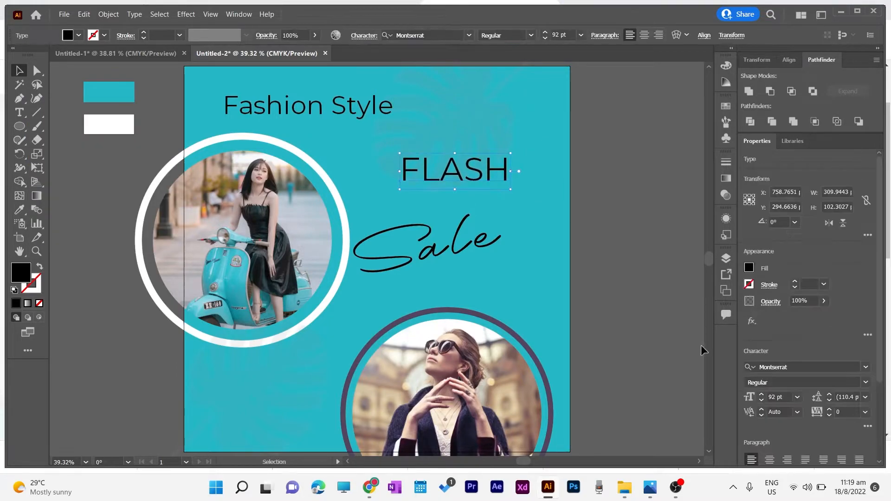
left_click(830, 409)
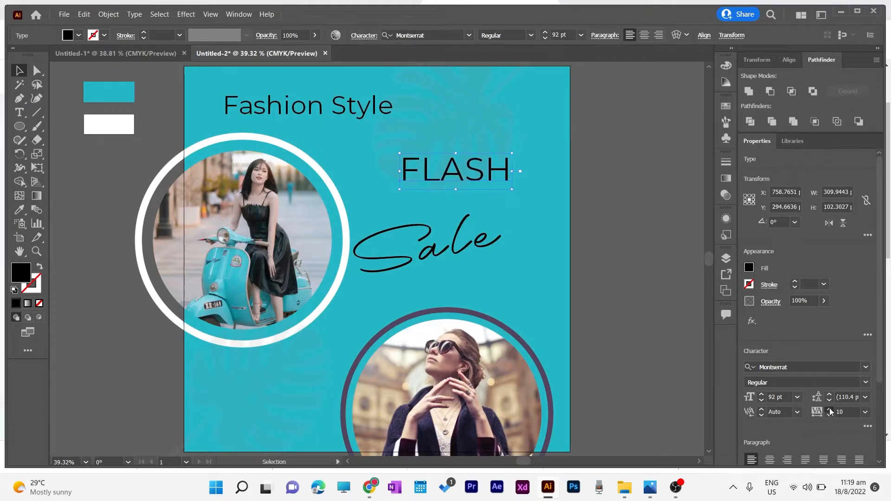
left_click_drag(829, 408, 829, 408)
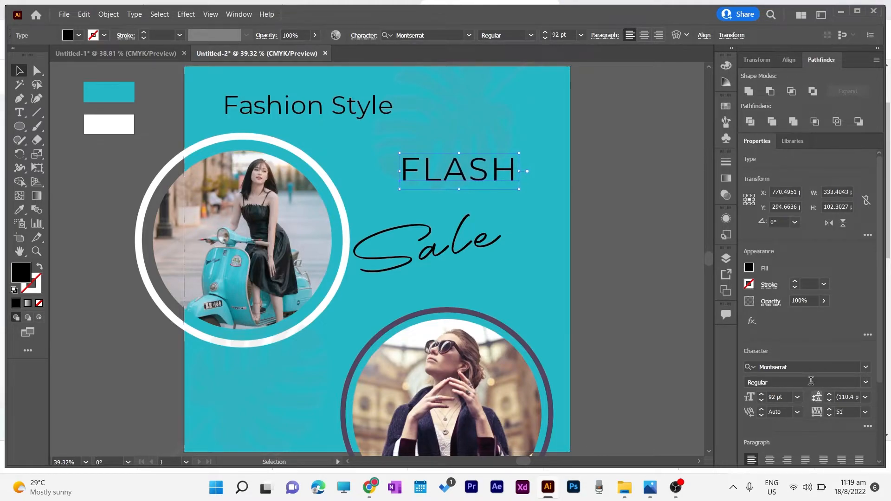
Change the "FLASH" text's font weight to Medium.
left_click(531, 36)
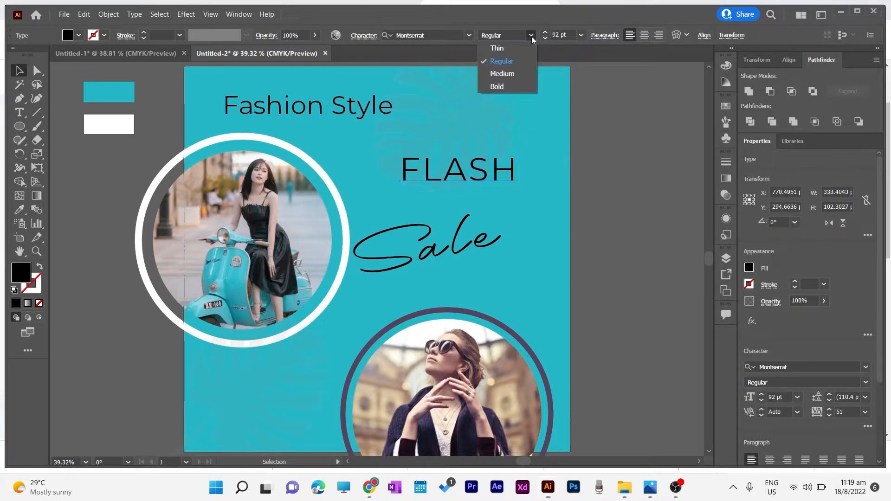
left_click(511, 79)
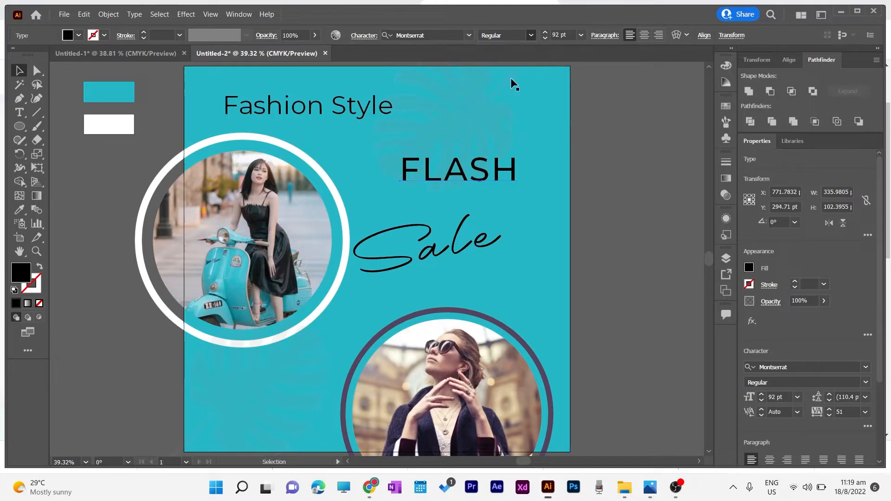
left_click(625, 206)
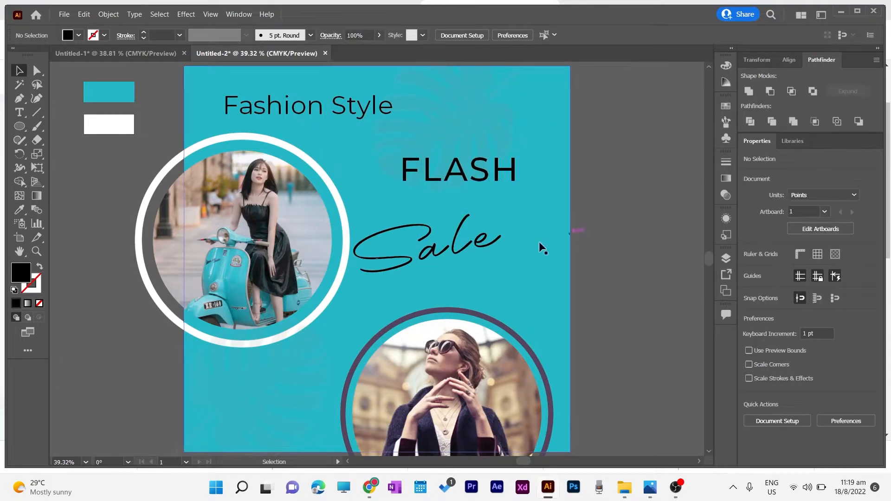
Apply a Multiply drop shadow to the "Sale" text with 75% opacity, 7 pt X and Y offsets and 5 pt blur.
left_click(489, 239)
left_click(185, 14)
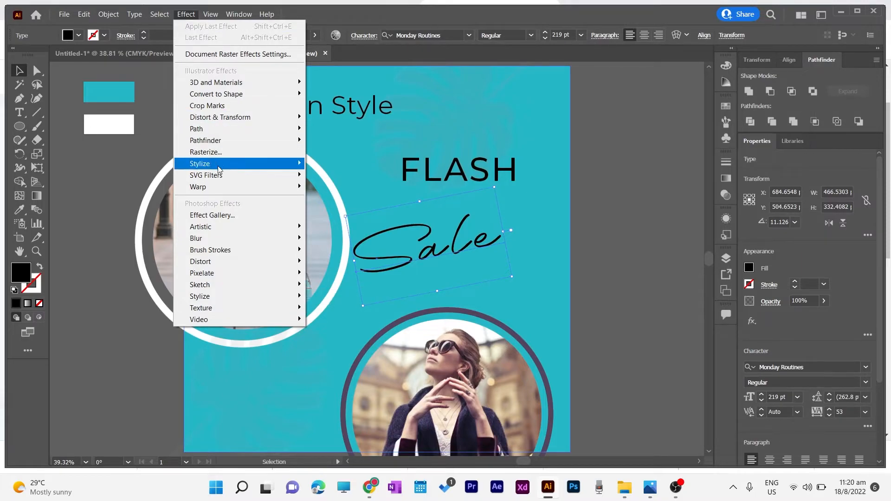
mouse_move(218, 168)
left_click(318, 162)
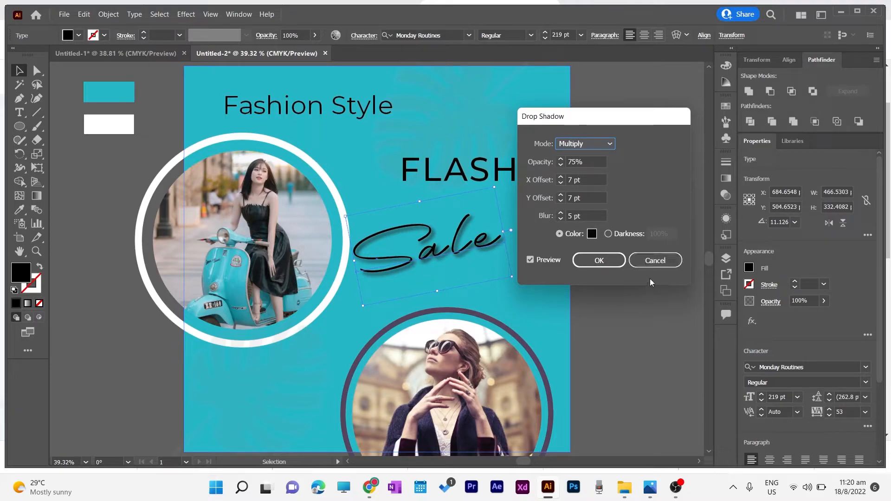
left_click(615, 266)
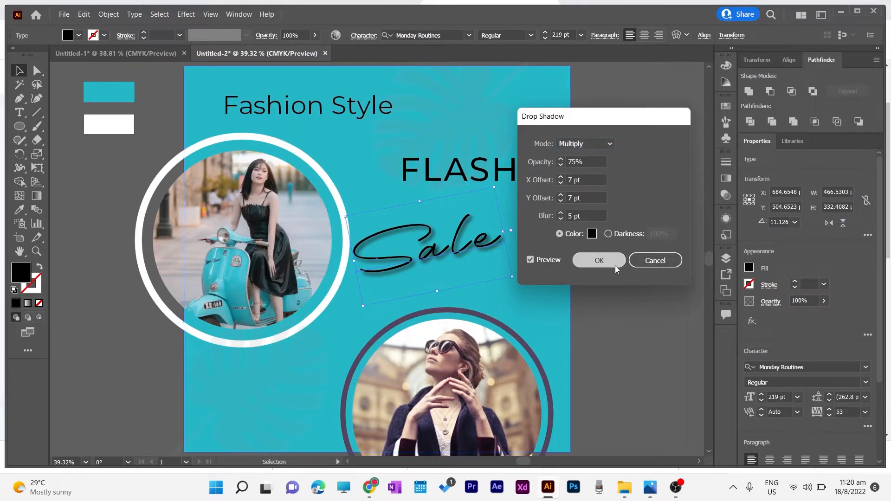
left_click(614, 264)
Change the "Fashion Style" text's font weight to Thin.
scroll(614, 263, "up", 1)
left_click(311, 126)
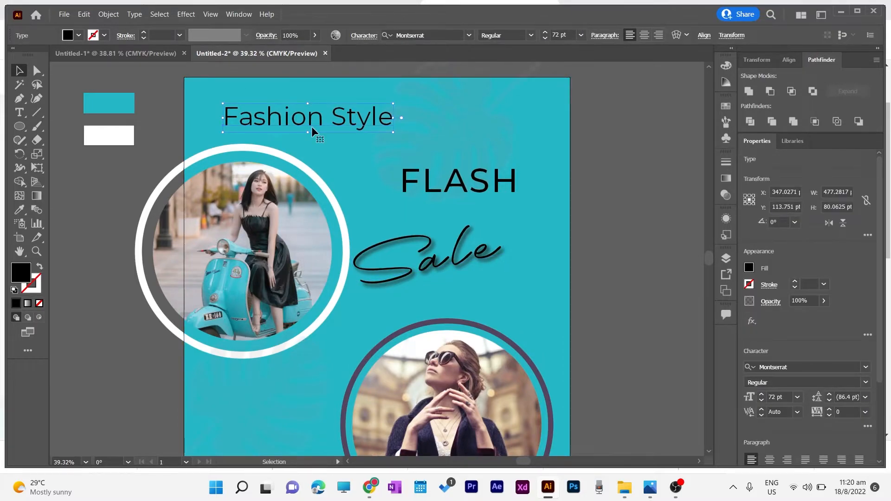
left_click(530, 36)
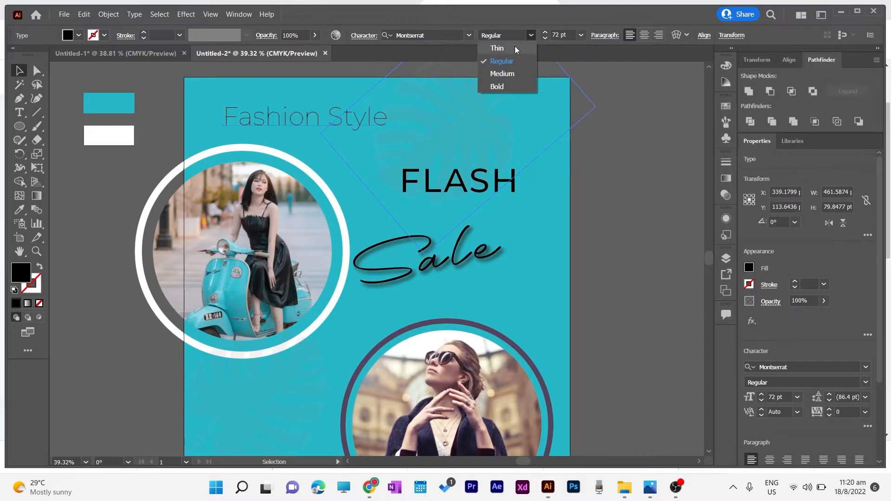
left_click(514, 46)
left_click(587, 277)
Set the opacity of the leaf image below the scooter photo to 10%.
scroll(587, 275, "down", 2)
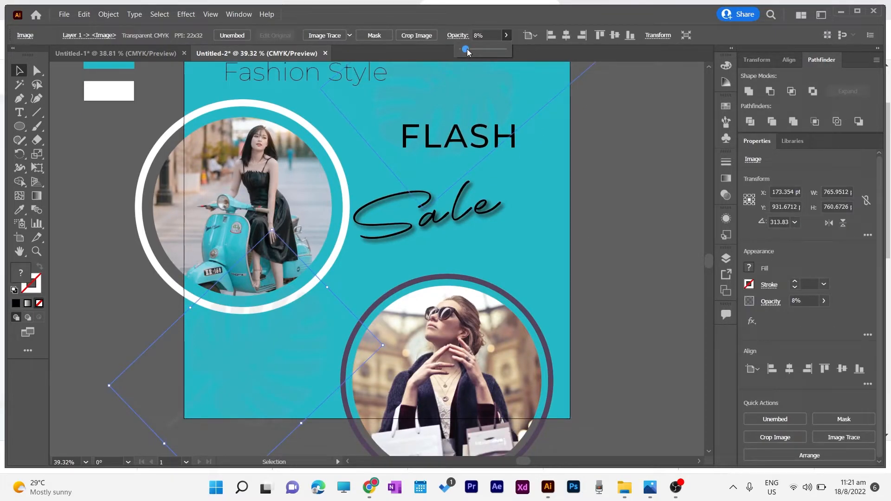
left_click(467, 49)
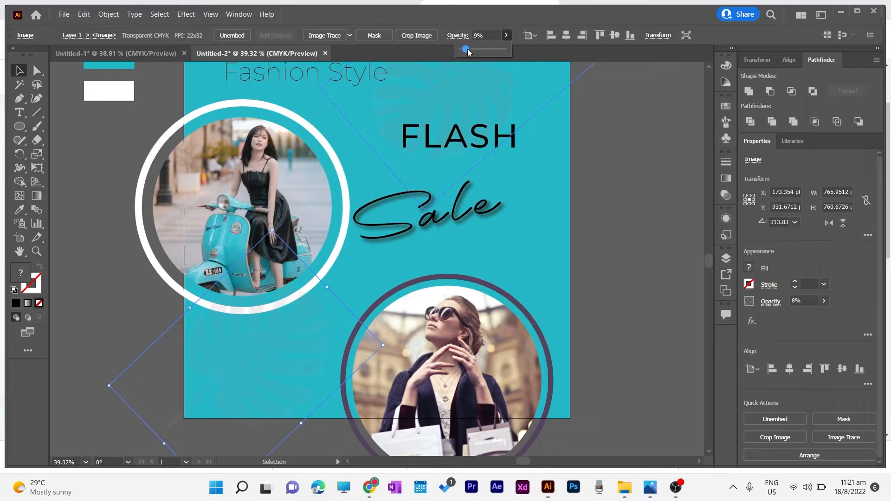
left_click(593, 231)
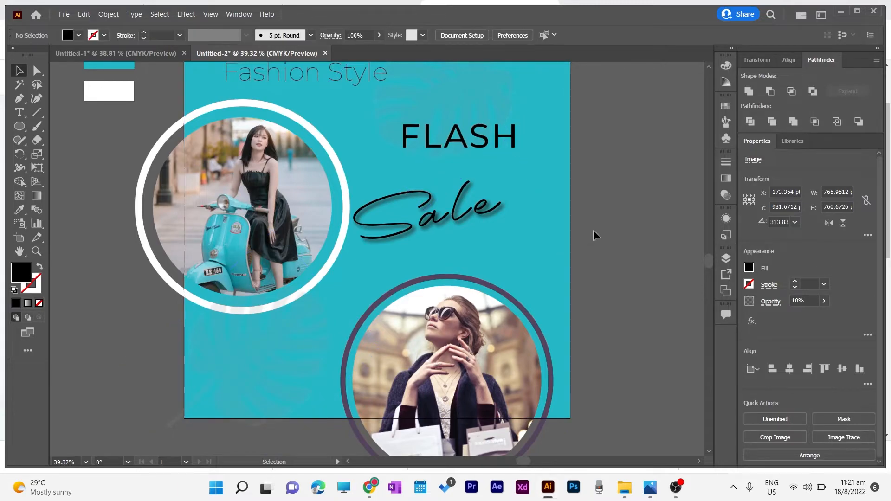
left_click(19, 112)
left_click(227, 345)
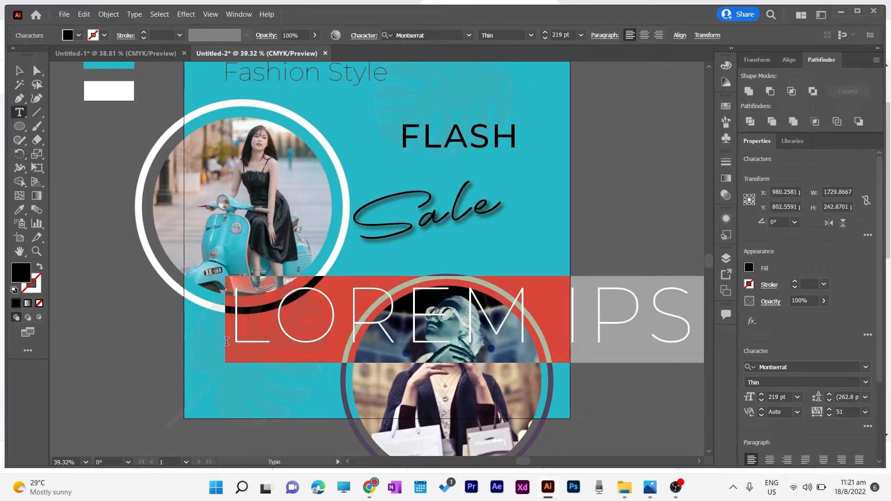
type("@theper")
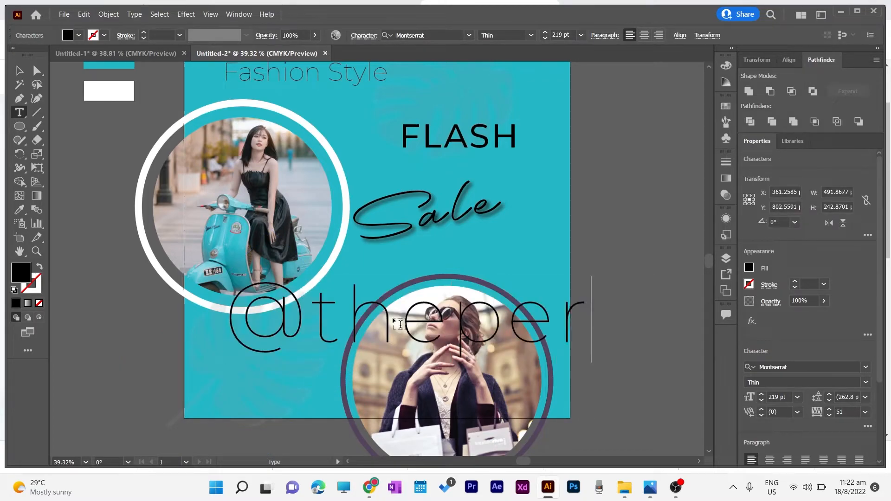
type("fec")
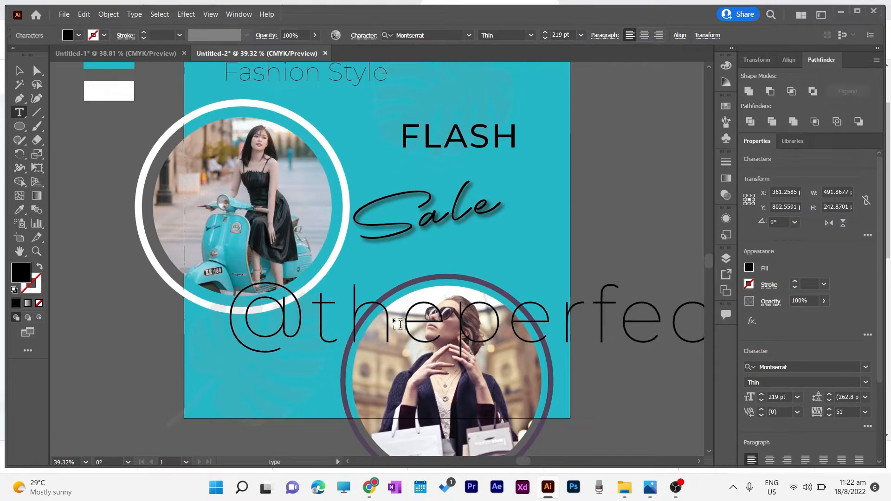
left_click(19, 70)
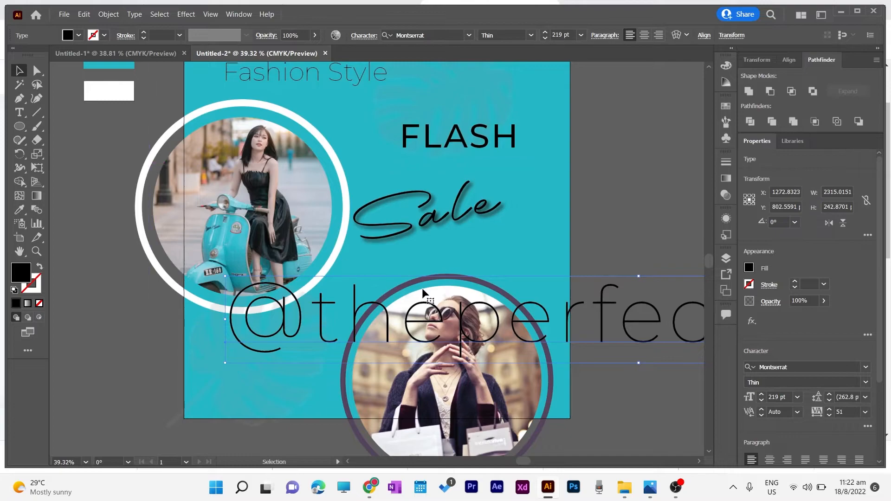
left_click(580, 36)
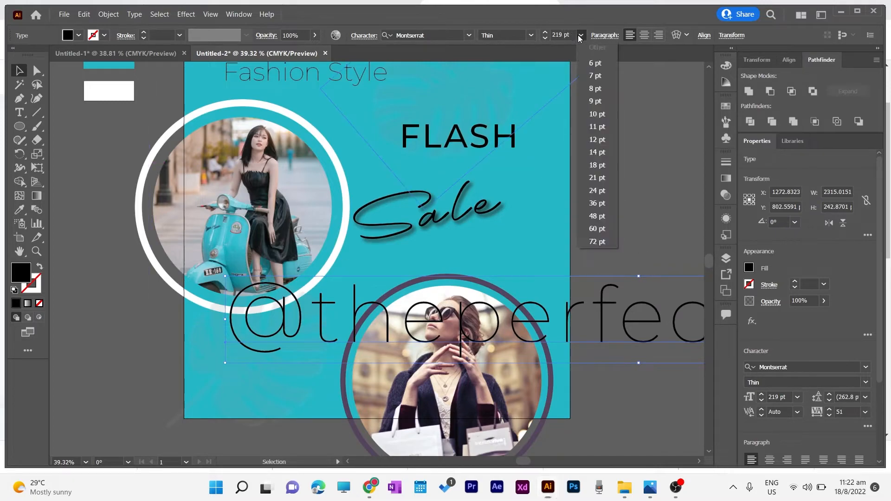
left_click(599, 241)
left_click_drag(303, 335, 283, 340)
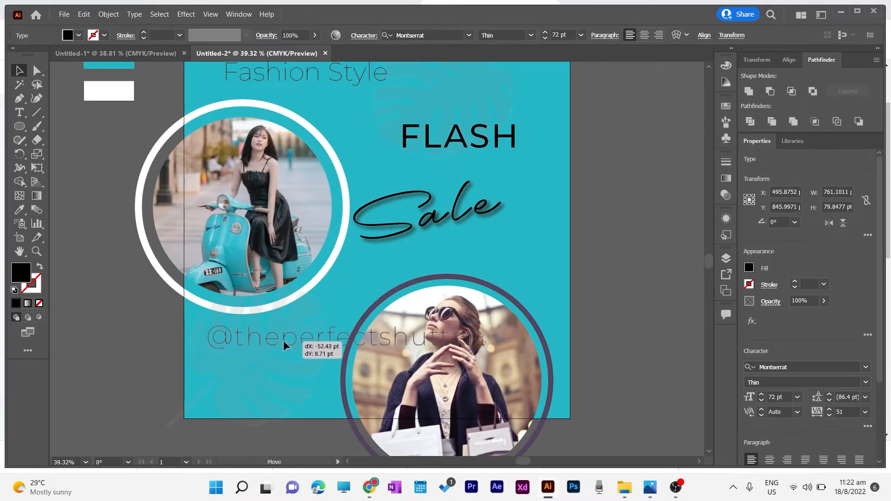
left_click(580, 35)
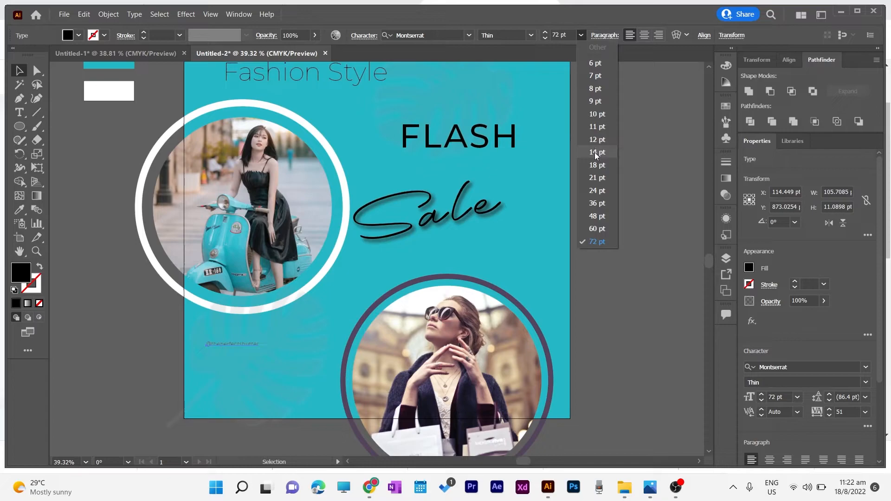
left_click(597, 176)
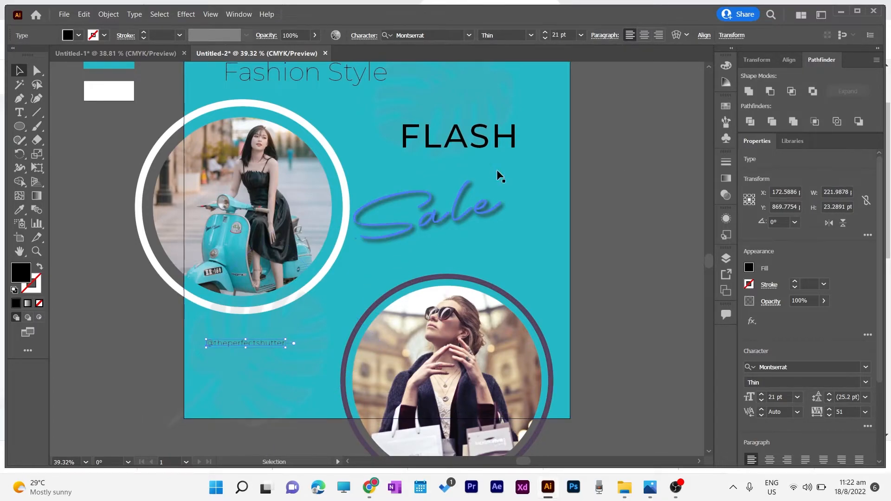
left_click(580, 35)
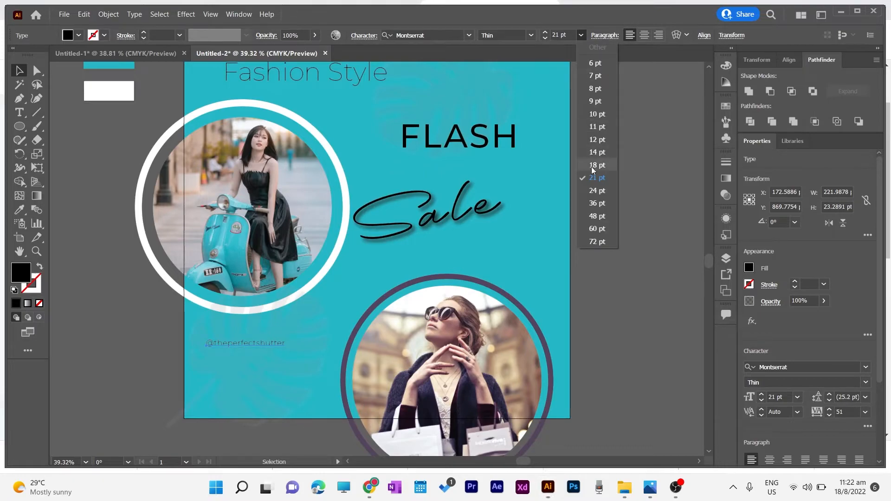
left_click(595, 191)
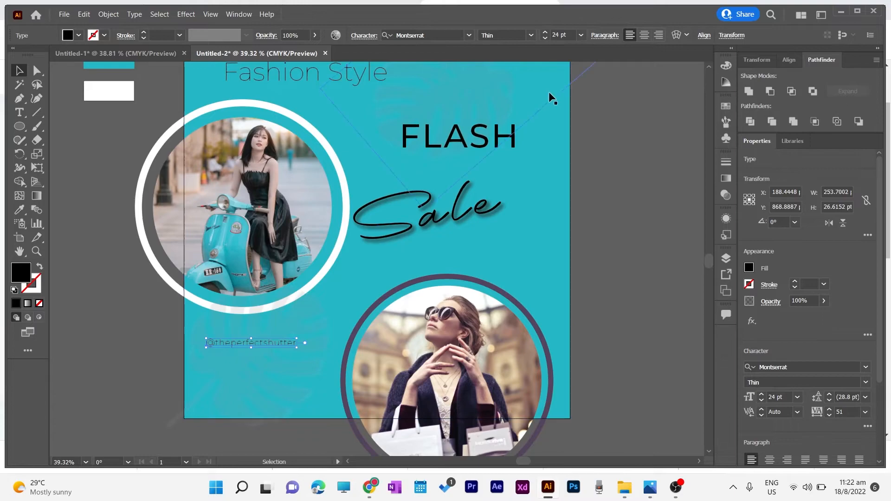
left_click(531, 36)
left_click(526, 87)
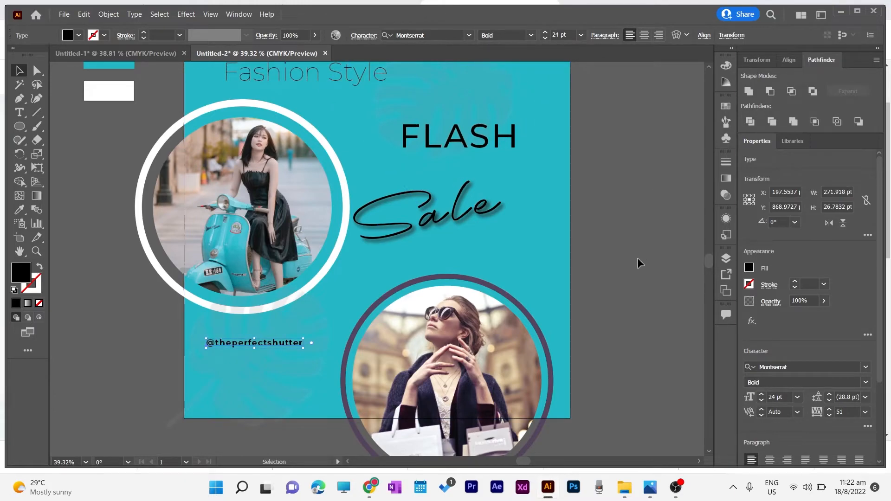
left_click(635, 268)
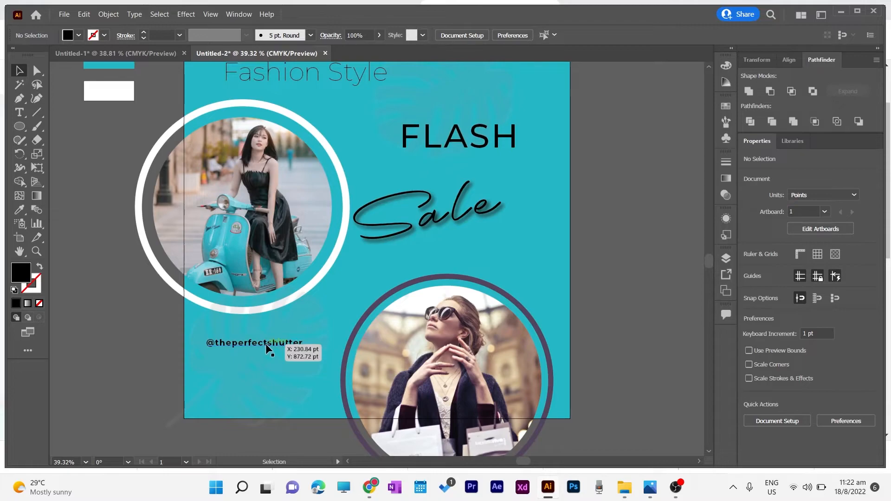
mouse_move(226, 343)
left_mouse_down()
mouse_move(241, 346)
mouse_move(236, 340)
left_mouse_up()
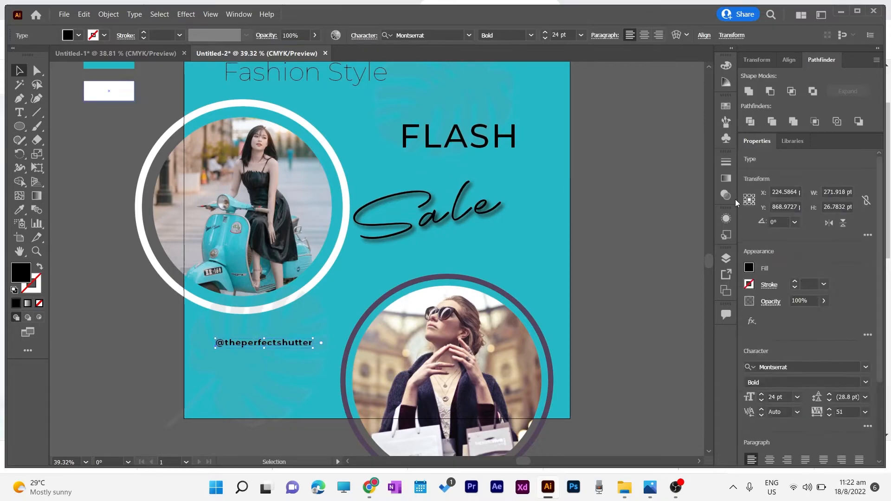
scroll(557, 160, "up", 1)
left_click_drag(319, 101, 306, 101)
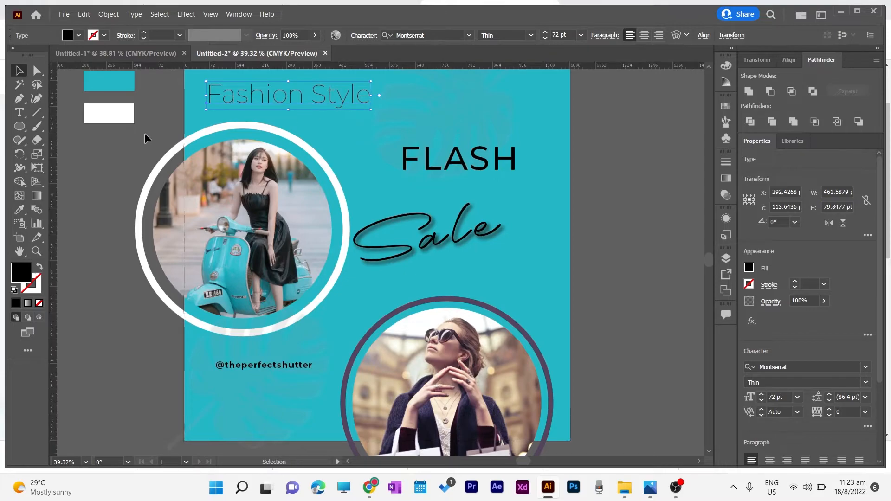
Enlarge the "Sale" text to 311 pt.
left_click(446, 227)
left_click(546, 32)
left_click(547, 32)
left_click(546, 32)
left_click(546, 33)
left_click(547, 33)
left_click(547, 33)
left_click(546, 32)
left_click(547, 32)
left_click(546, 33)
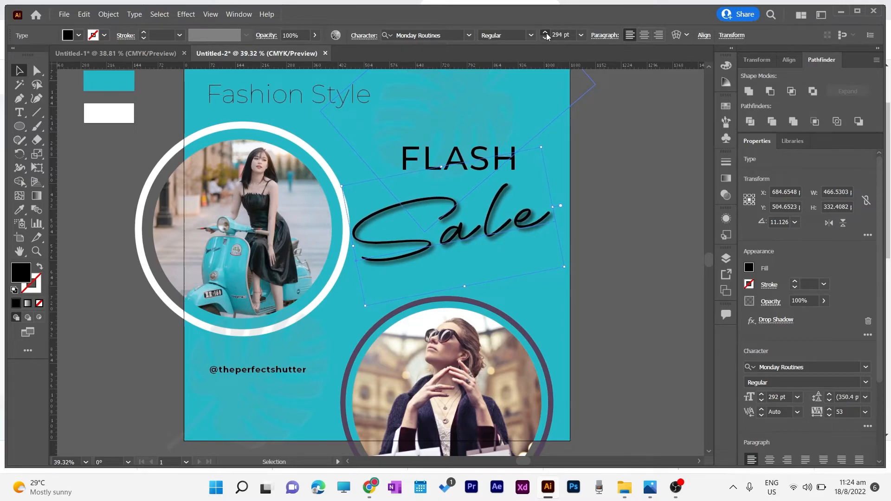
left_click(547, 32)
left_click(547, 33)
left_click(547, 32)
left_click(546, 32)
left_click(547, 32)
left_click(547, 32)
left_click(547, 32)
left_click(547, 32)
left_click(546, 33)
left_click(546, 33)
left_click(546, 33)
left_click(547, 33)
left_click(547, 32)
left_click(547, 33)
left_click(614, 192)
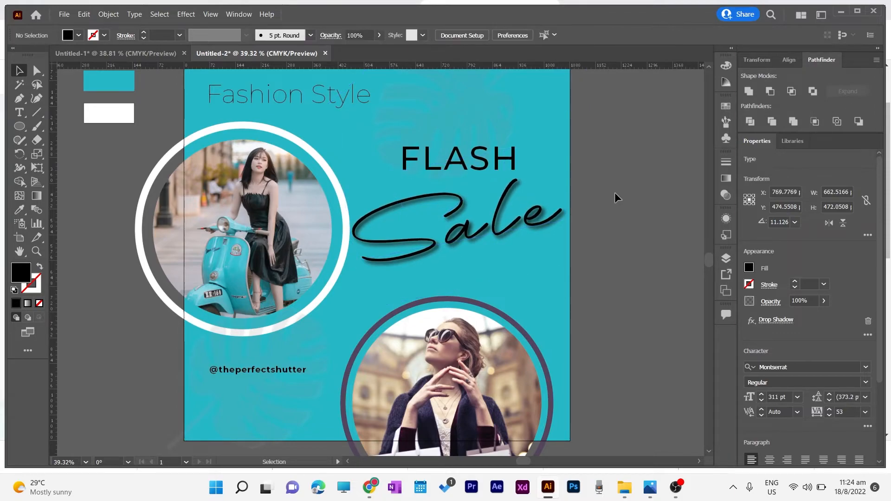
Move "Sale" left so its S overlaps the scooter photo's ring, and raise "FLASH" slightly above it.
left_click_drag(442, 238, 404, 249)
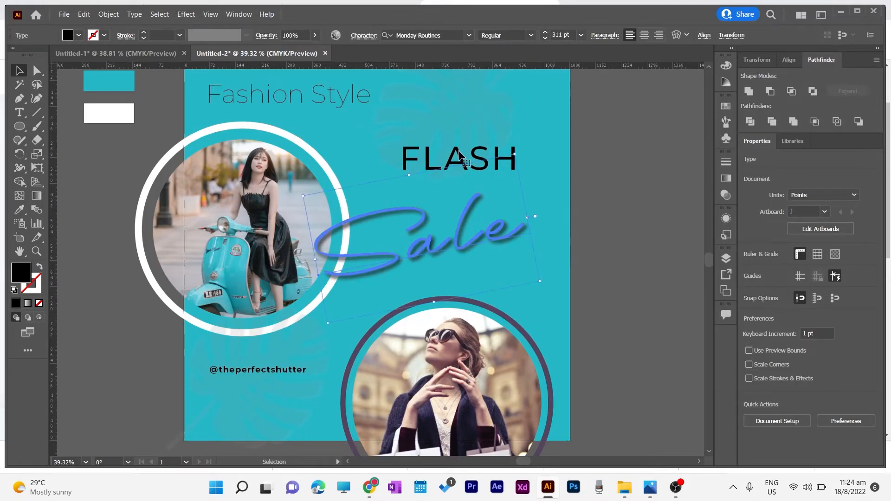
left_click(614, 153)
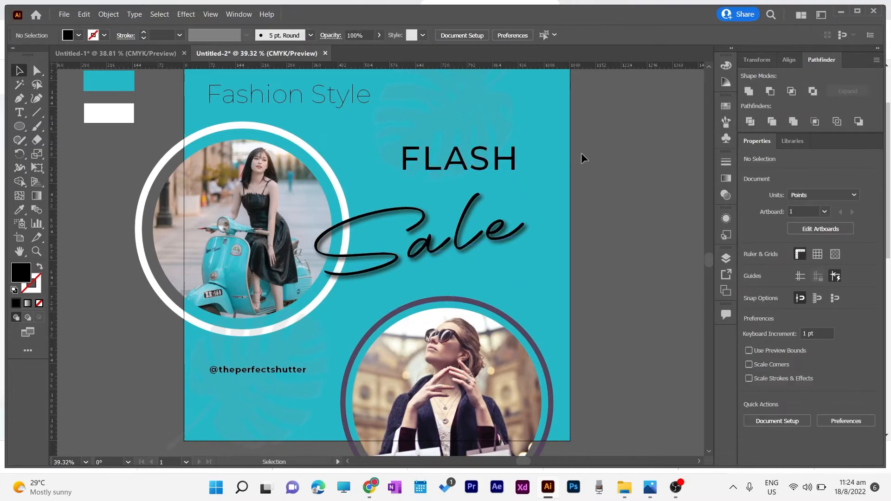
left_click(499, 164)
left_click(470, 152)
left_click_drag(469, 150, 470, 140)
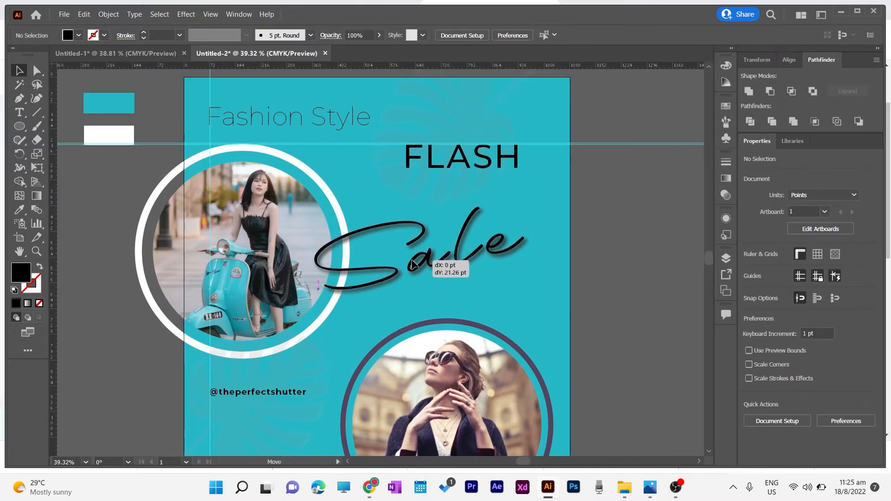
left_click_drag(412, 261, 411, 257)
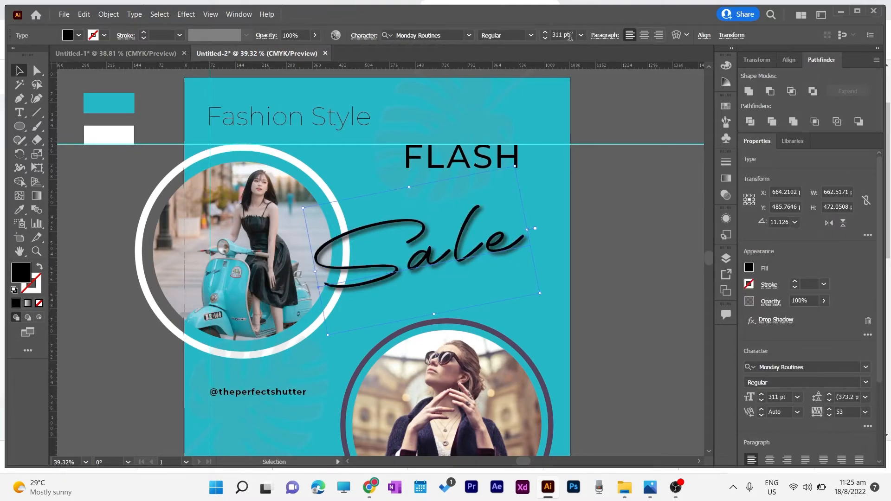
Set the "Sale" text's size to 400 pt and shift it slightly left and down.
left_click_drag(564, 35, 550, 39)
type("400")
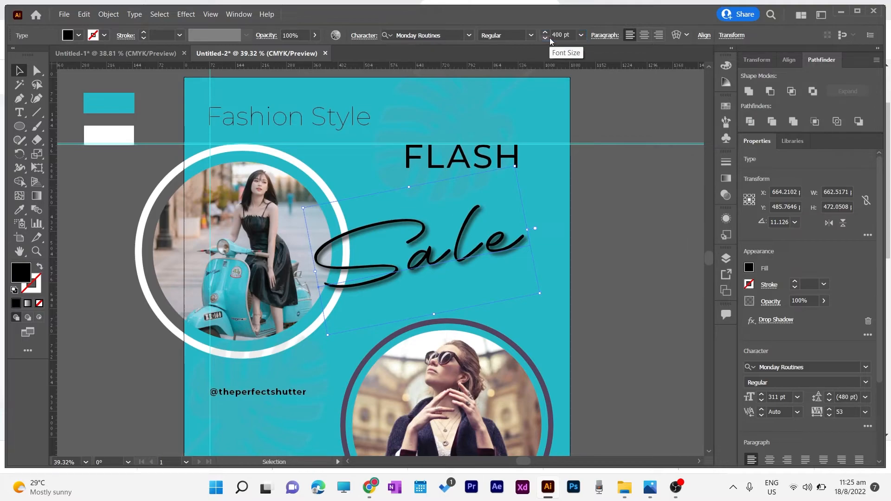
key("Return")
left_click_drag(454, 255, 436, 263)
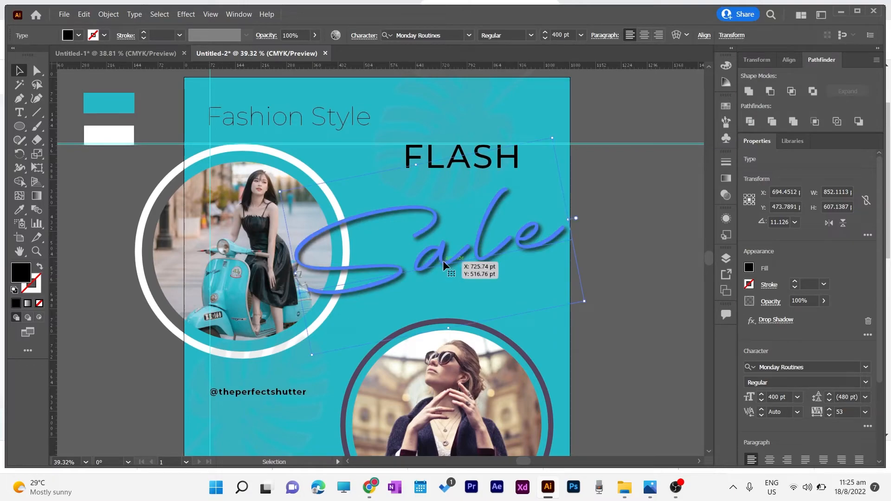
Reduce the "Sale" text's size to 372 pt so it fits inside the artboard.
left_click(544, 39)
left_click(545, 39)
left_click(544, 39)
left_click(545, 39)
left_click(544, 39)
left_click(545, 39)
left_click(545, 39)
left_click(545, 39)
left_click(544, 39)
left_click(545, 39)
left_click(545, 39)
left_click(545, 39)
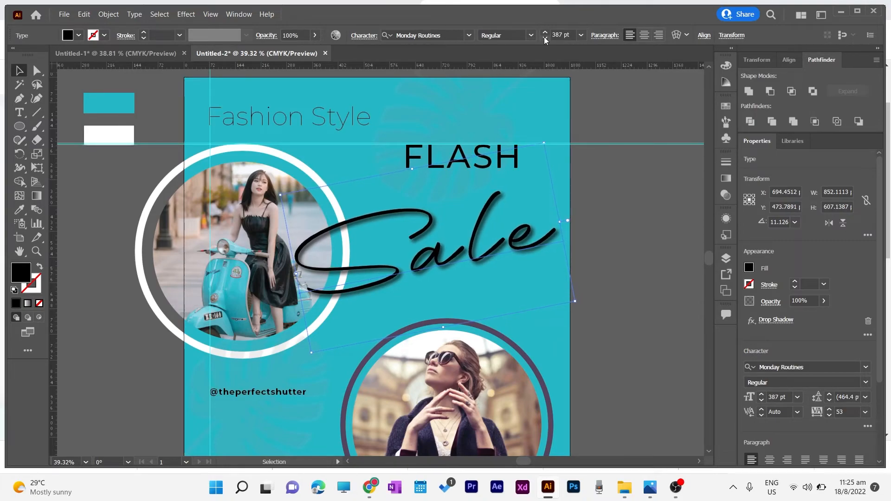
left_click(544, 39)
left_click(545, 39)
left_click(545, 39)
left_click(545, 39)
left_click(545, 39)
left_click(545, 39)
left_click(545, 39)
left_click(544, 39)
left_click(545, 39)
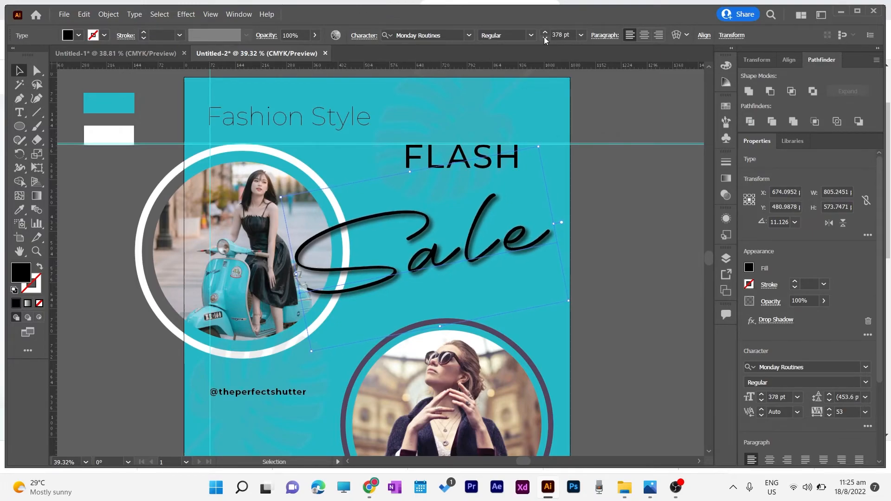
left_click(544, 39)
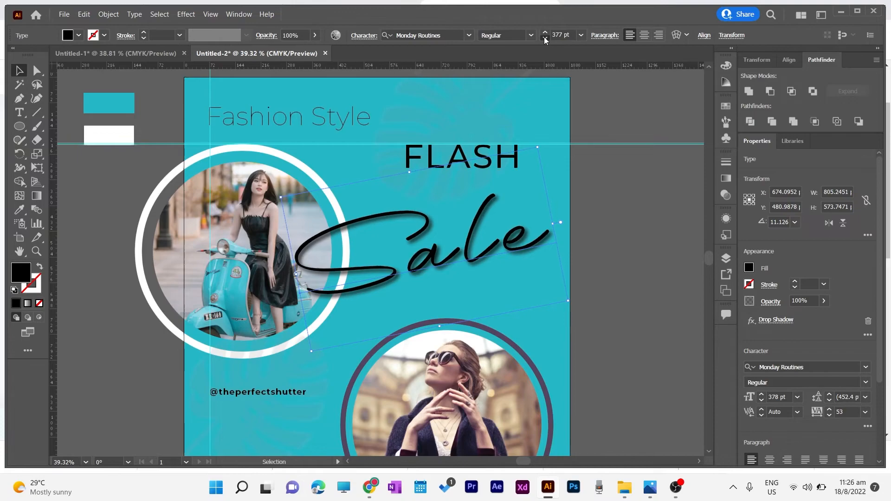
left_click(545, 39)
left_click(544, 39)
left_click(545, 39)
left_click(544, 39)
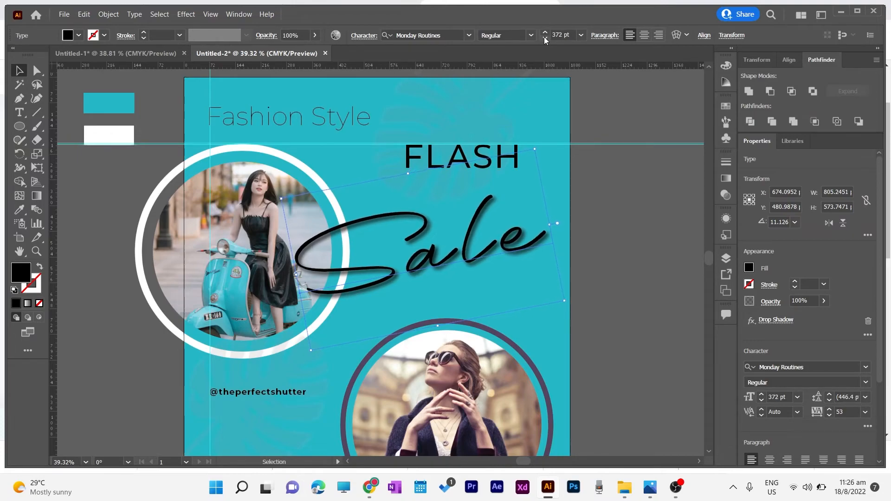
left_click(627, 247)
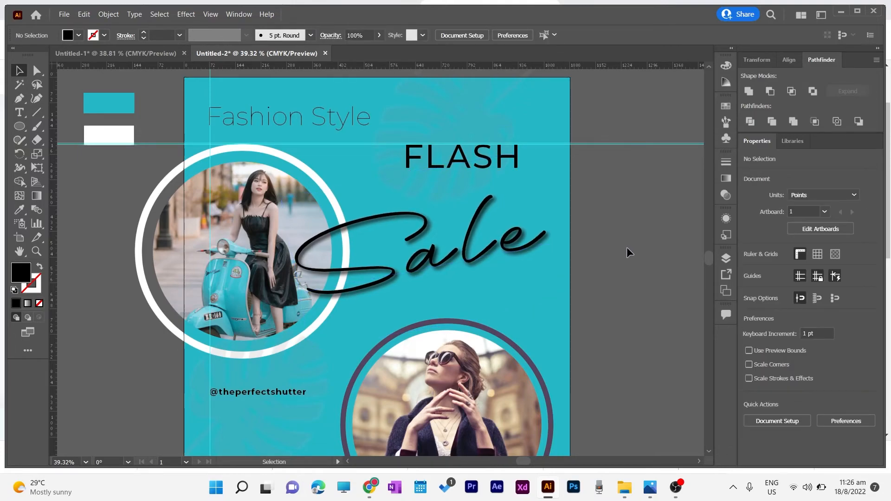
Reduce the "Sale" text's size slightly and hide the guides.
scroll(626, 247, "up", 1)
left_click(447, 252)
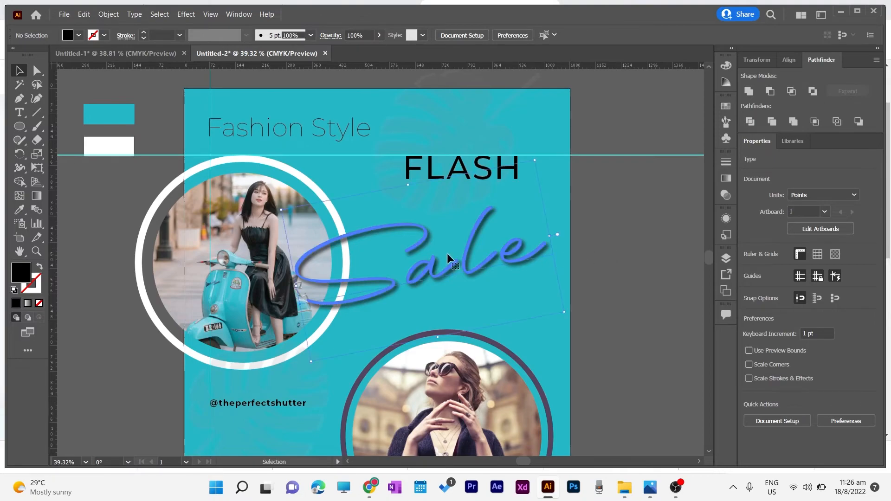
left_click(543, 38)
left_click(543, 38)
left_click(543, 38)
left_click(543, 38)
left_click(543, 38)
left_click(544, 38)
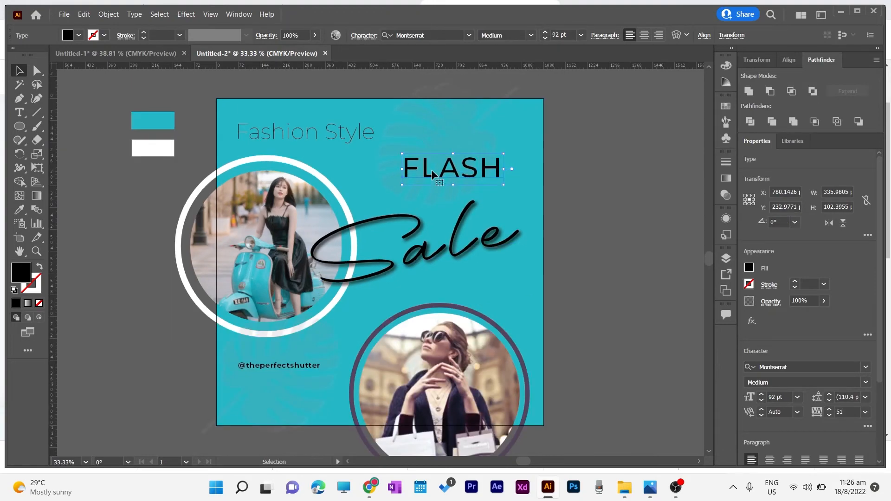
Nudge the "FLASH" text straight down a little so it sits closer to "Sale".
key("Down")
key("Down")
key("Down")
key("Down")
key("Down")
key("Down")
key("Down")
key("Down")
key("Down")
key("Down")
key("Down")
key("Down")
key("Down")
key("Down")
key("Down")
key("Down")
key("Down")
key("Down")
key("Down")
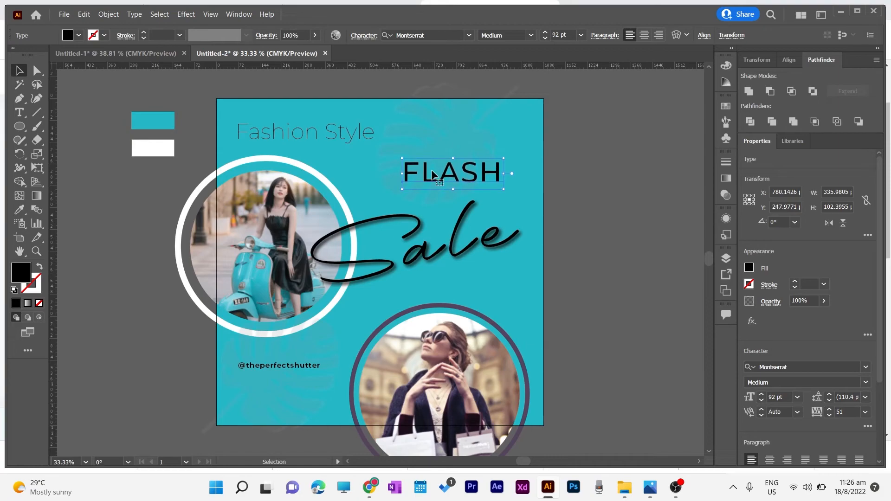
key("Down")
key("Down")
key("Down")
key("Down")
key("Down")
key("Down")
key("Down")
key("Down")
key("Down")
key("Down")
key("Down")
key("Down")
key("Down")
key("Down")
key("Down")
key("Down")
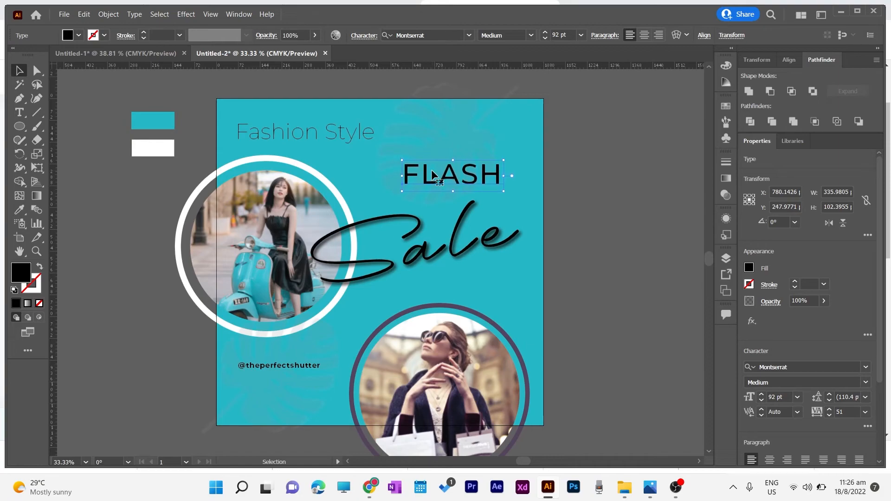
left_click(571, 181)
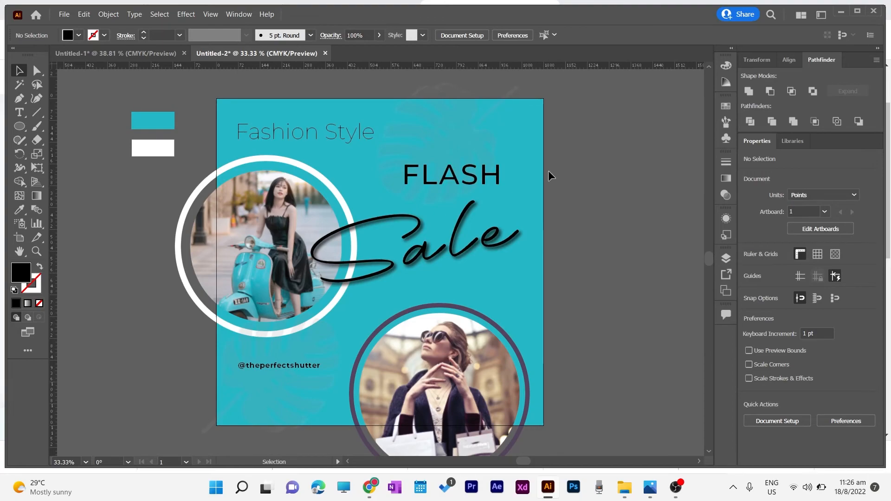
Draw a black square of about 1087 pt over the entire artboard, starting at its upper-left corner.
left_click_drag(25, 126, 46, 123)
left_click_drag(216, 97, 546, 427)
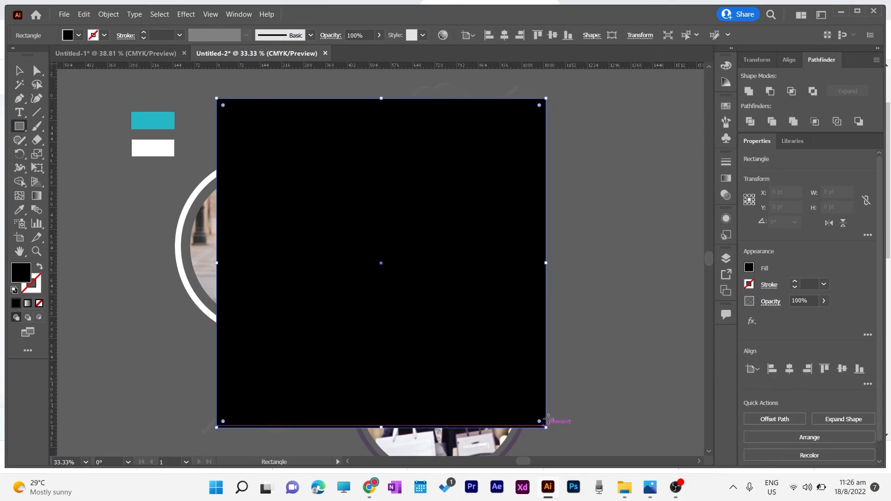
left_click(21, 73)
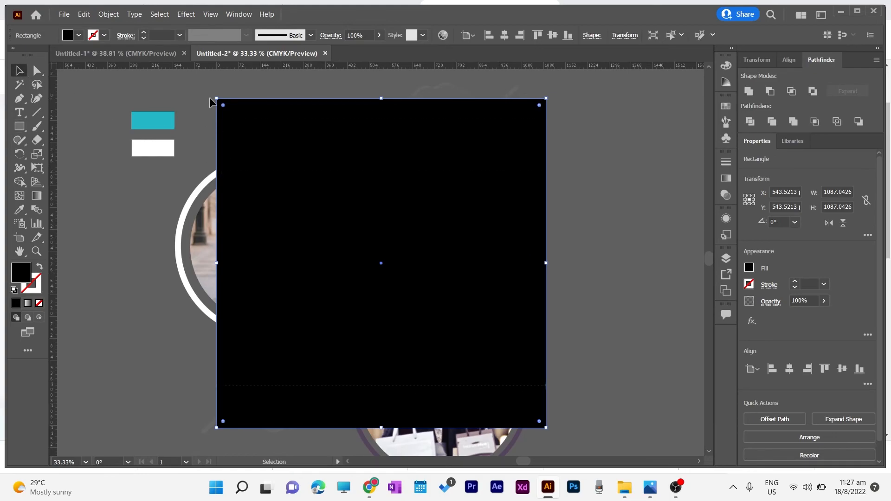
Make a clipping mask from all the artwork with the black square on top, trimming the overhanging photos and leaves.
key("ctrl+a")
right_click(318, 159)
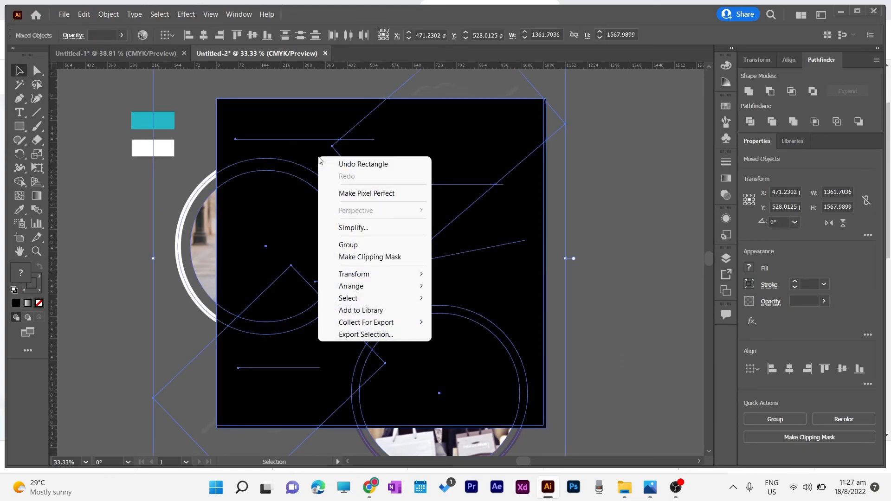
left_click(378, 258)
left_click(612, 257)
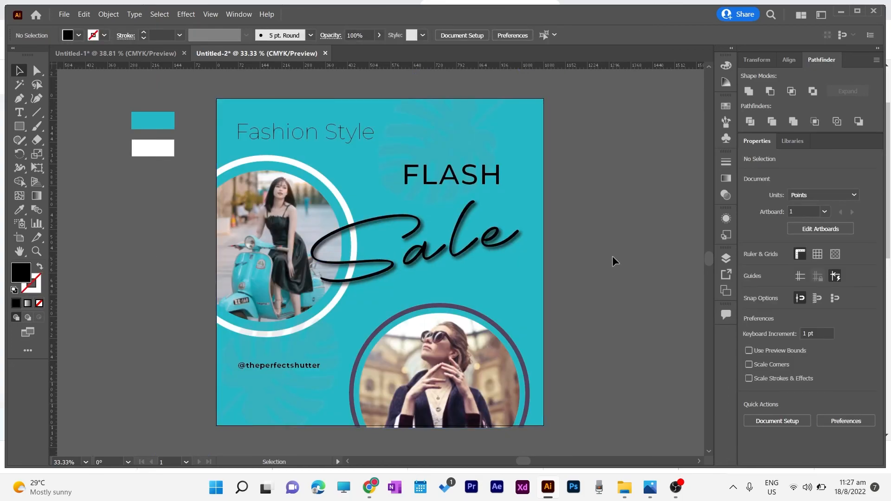
Show the finished post full screen in Presentation Mode.
scroll(613, 260, "down", 1)
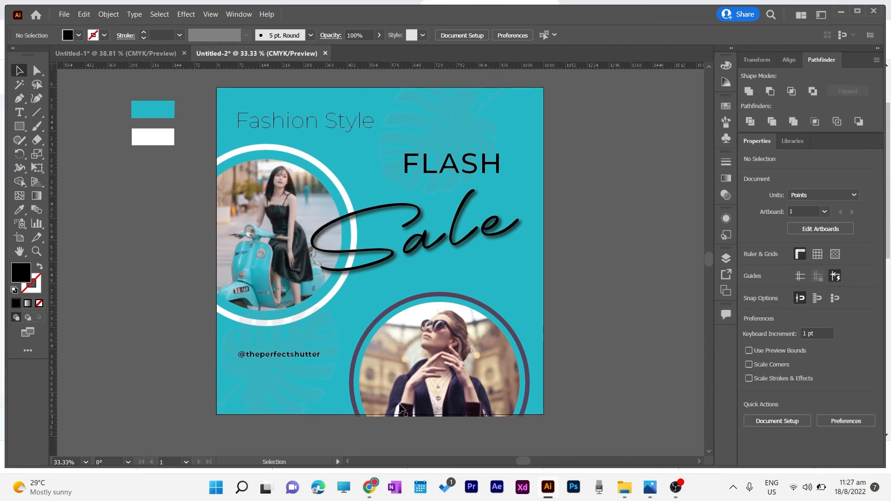
left_click(28, 332)
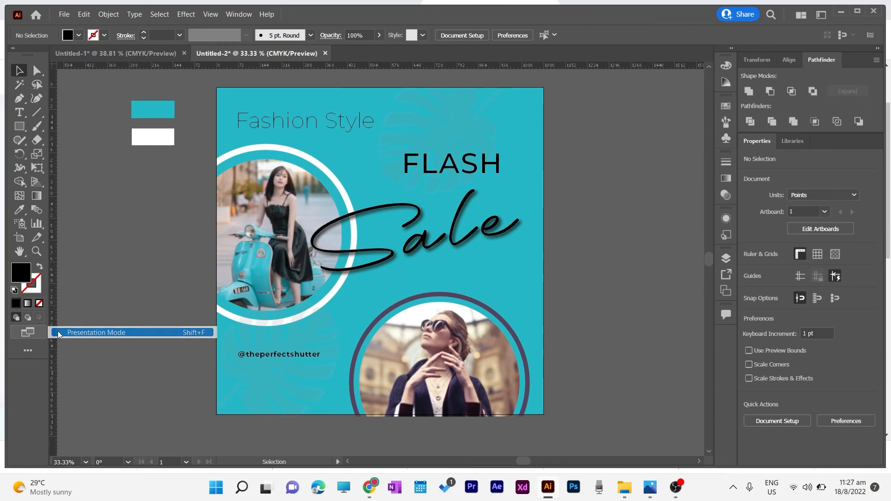
left_click(60, 333)
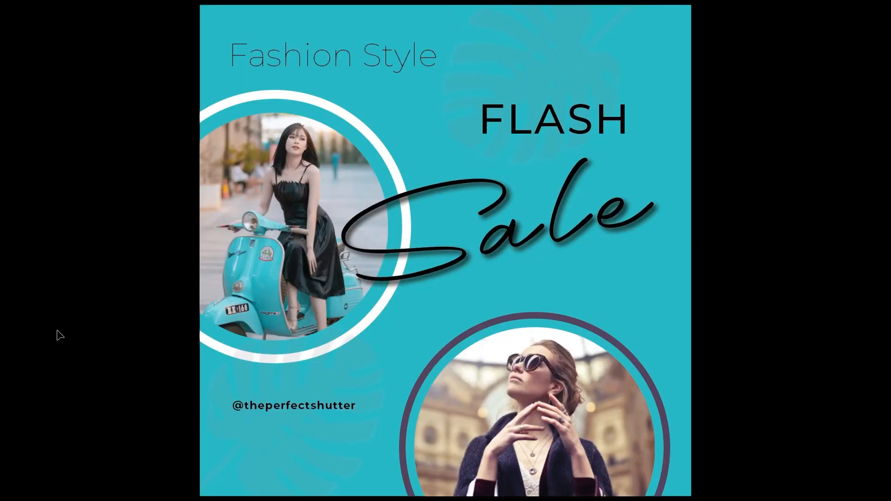